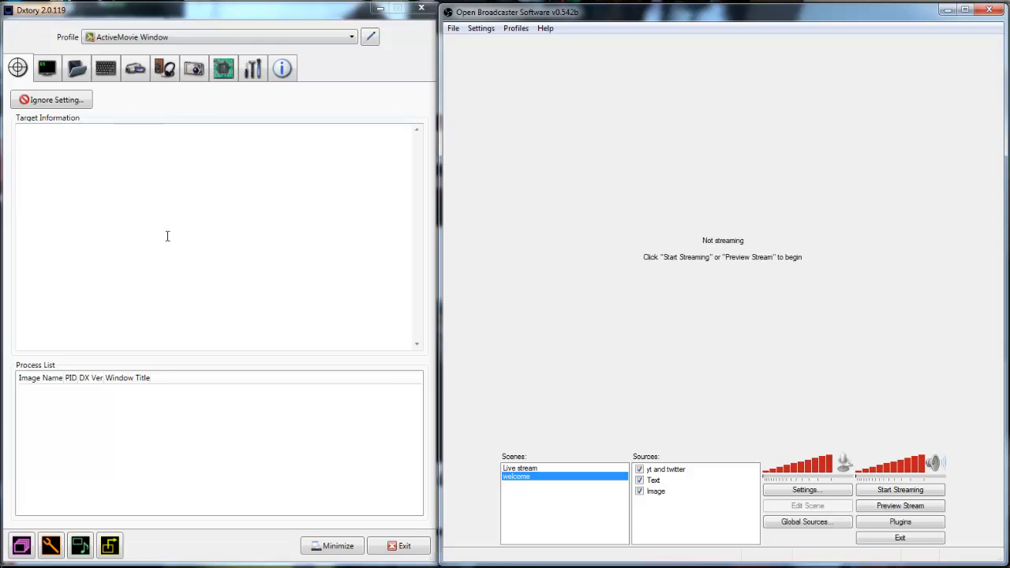
- Remove both existing OBS.exe entries from Dxtory's list of ignored targets
click(65, 108)
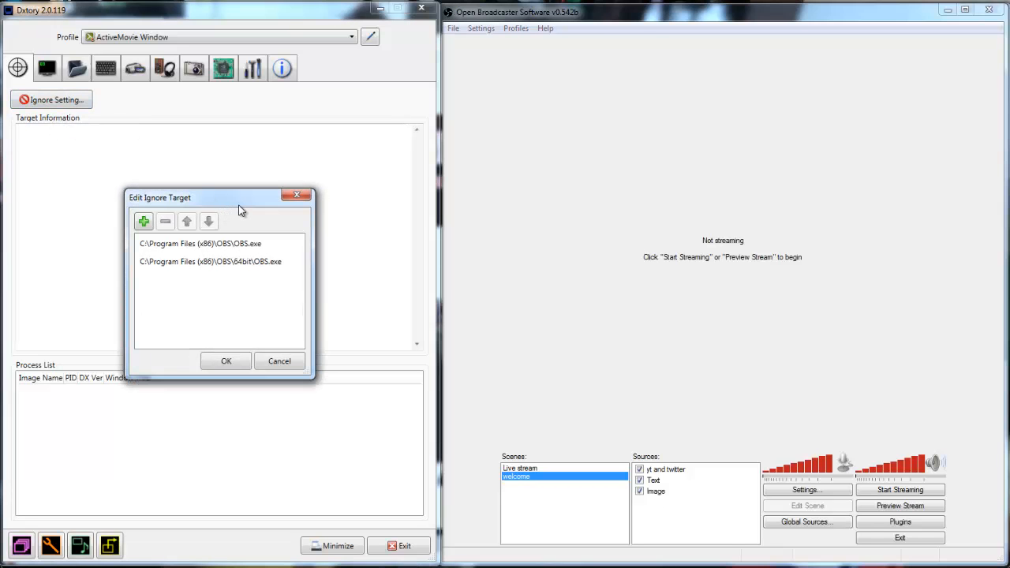
click(183, 245)
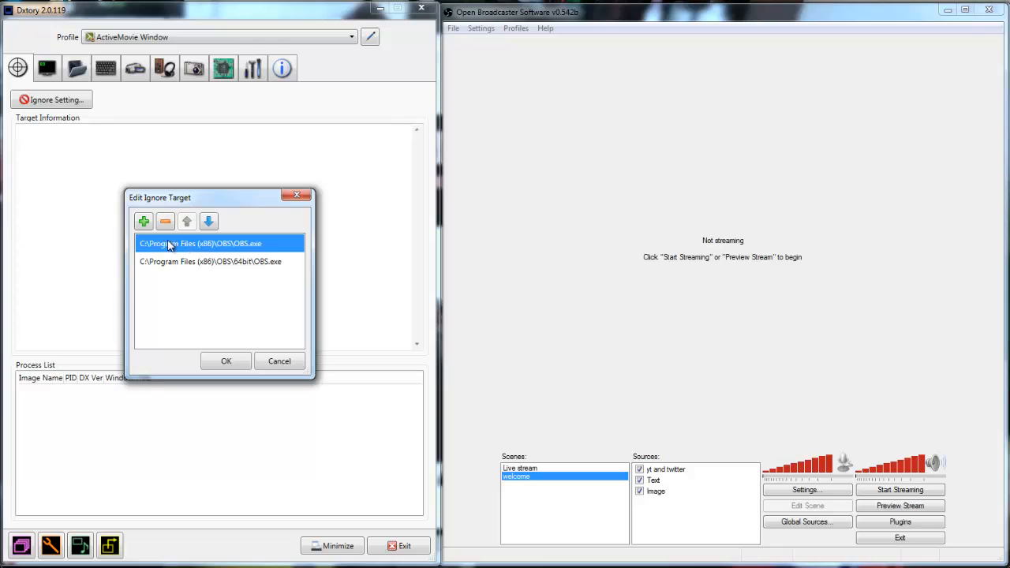
click(165, 221)
click(164, 222)
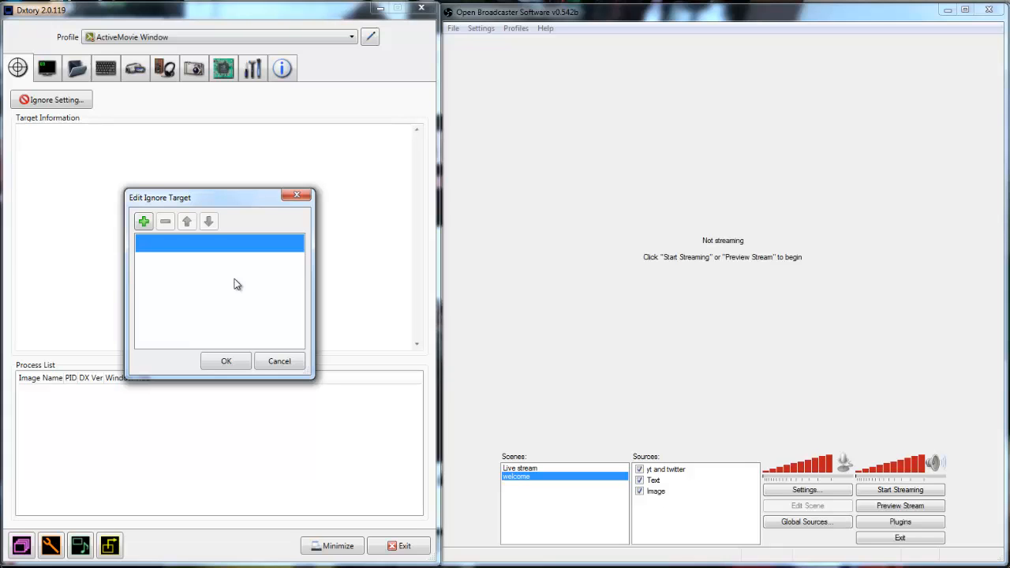
- Add C:\Program Files (x86)\OBS\OBS.exe to the ignored targets and confirm the list
click(144, 222)
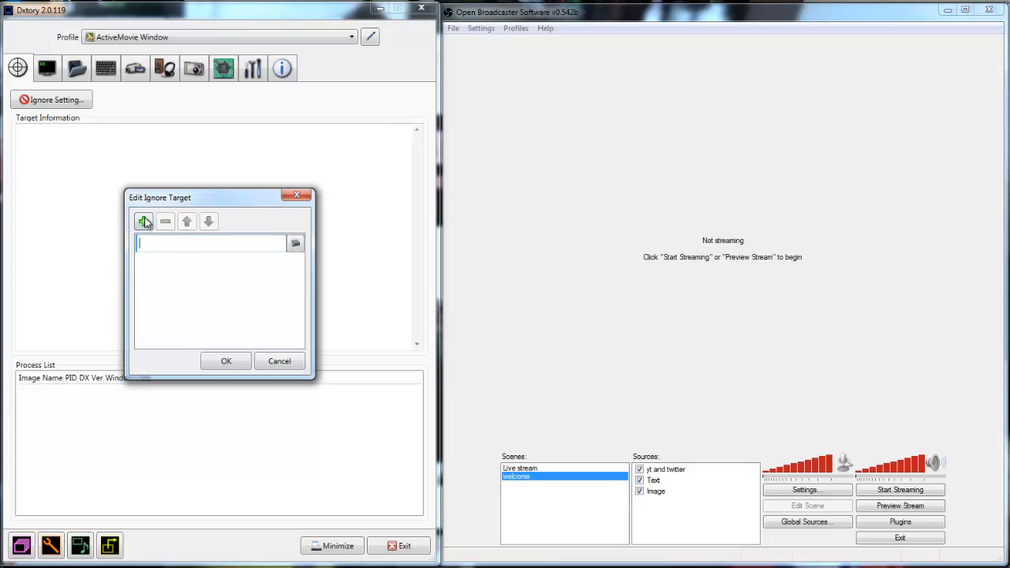
click(295, 246)
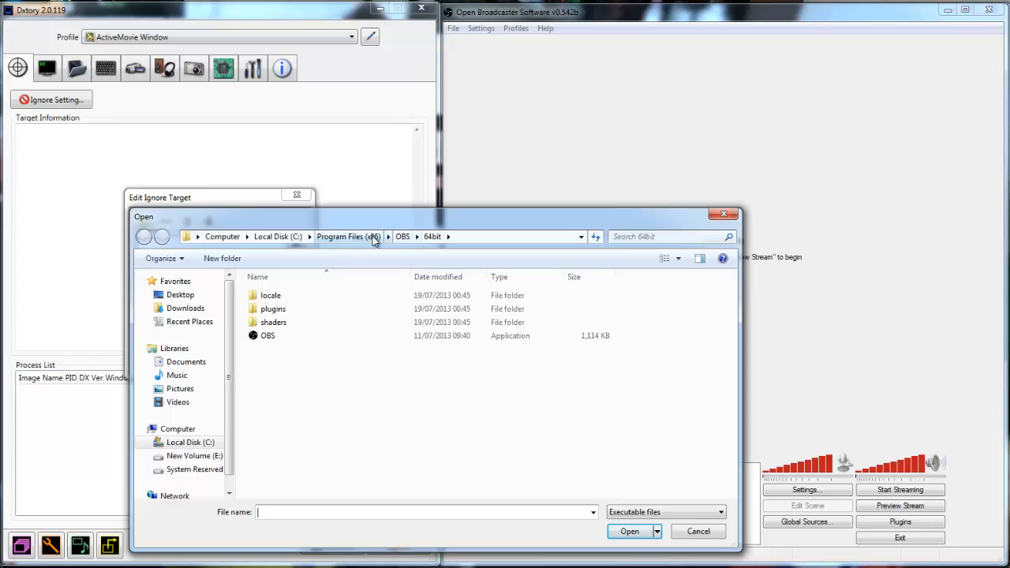
click(351, 238)
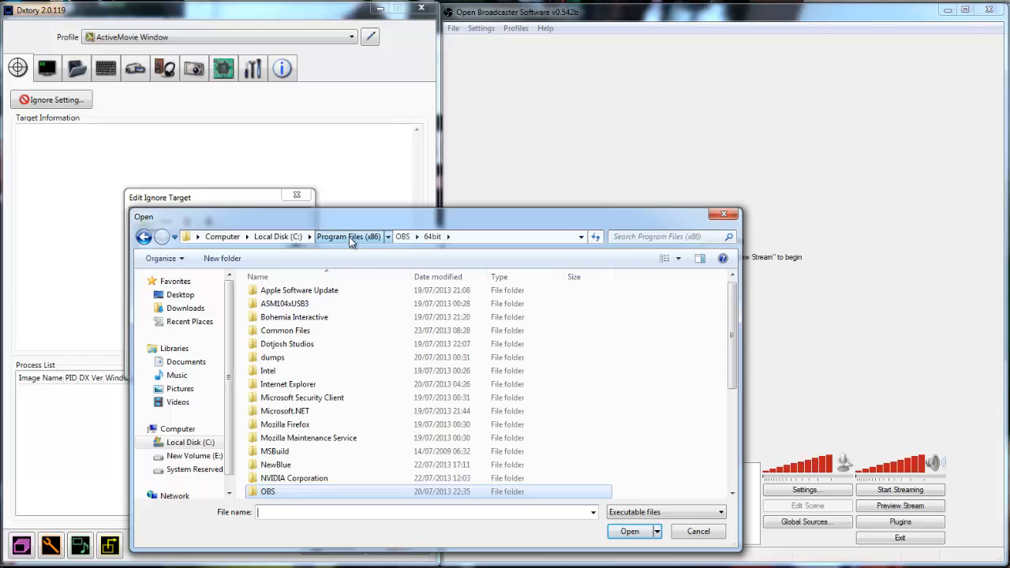
double_click(273, 489)
click(268, 348)
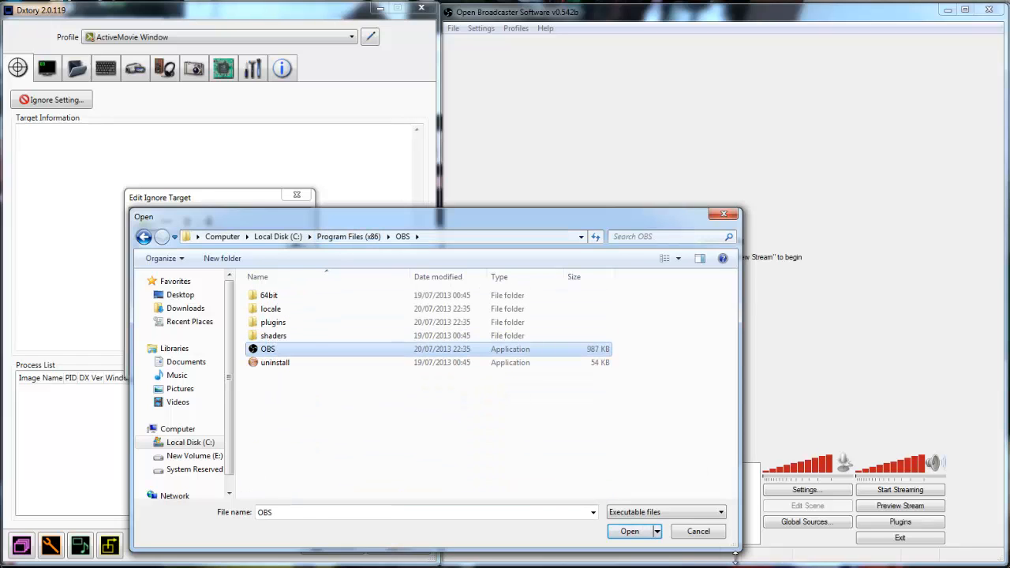
click(624, 533)
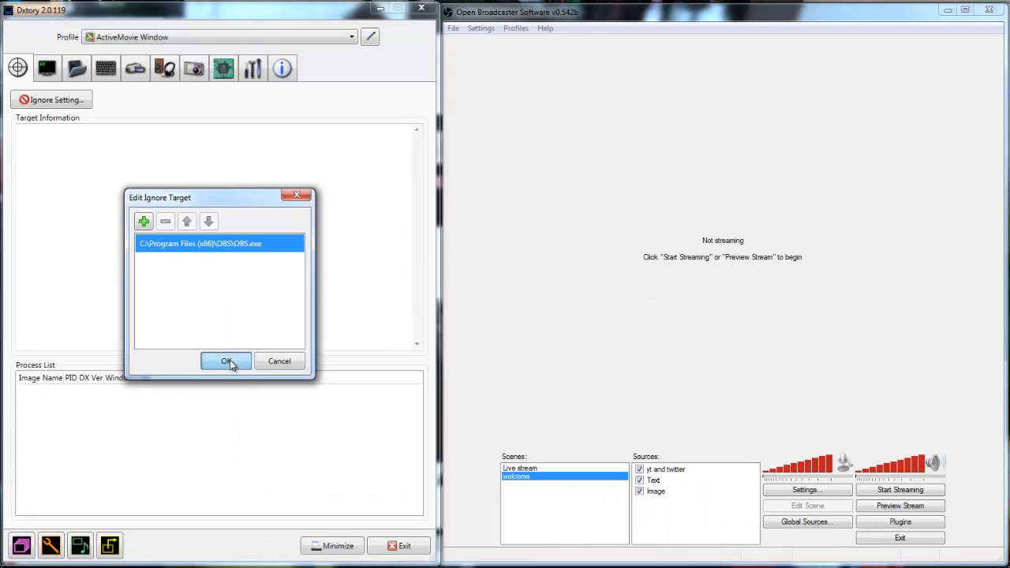
click(228, 361)
- Add the 64-bit OBS.exe from C:\Program Files (x86)\OBS\64bit to the ignored targets and confirm the list
click(49, 98)
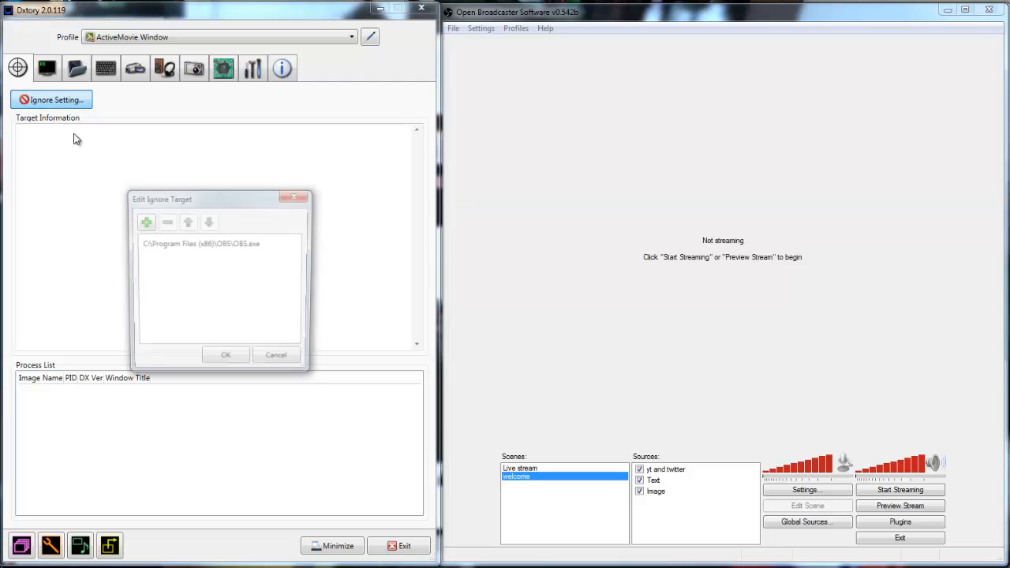
click(143, 220)
click(299, 261)
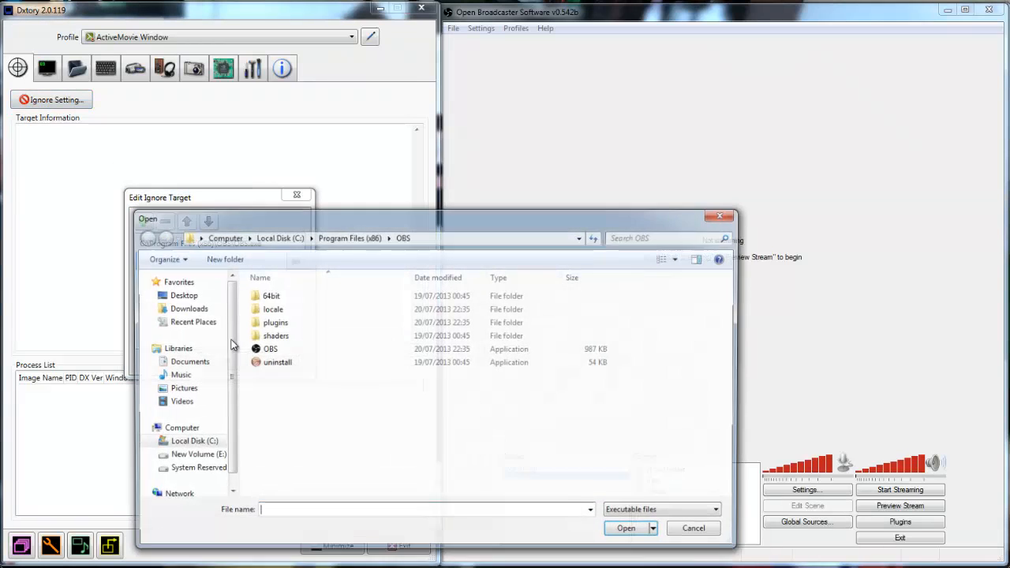
double_click(277, 297)
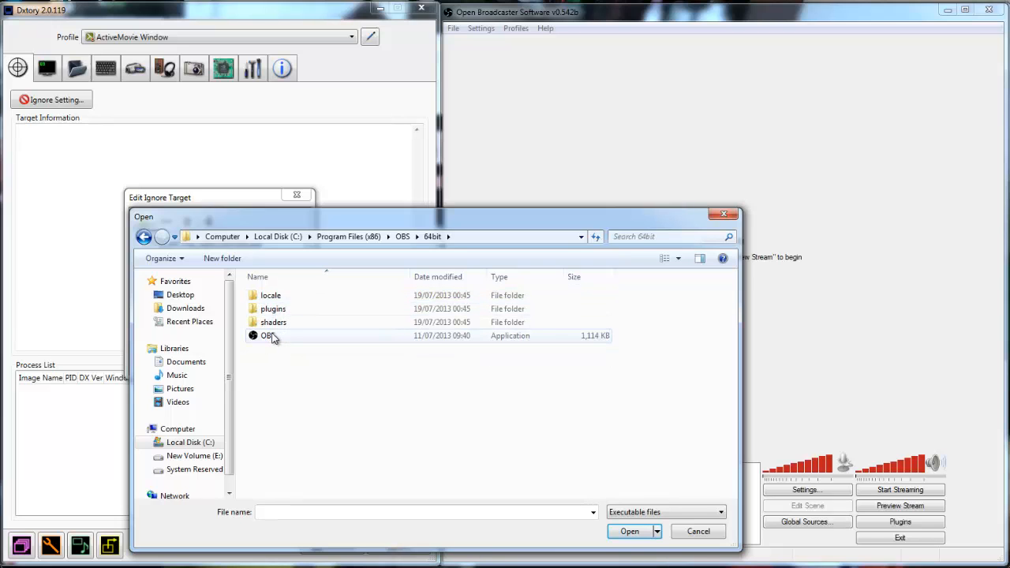
click(270, 336)
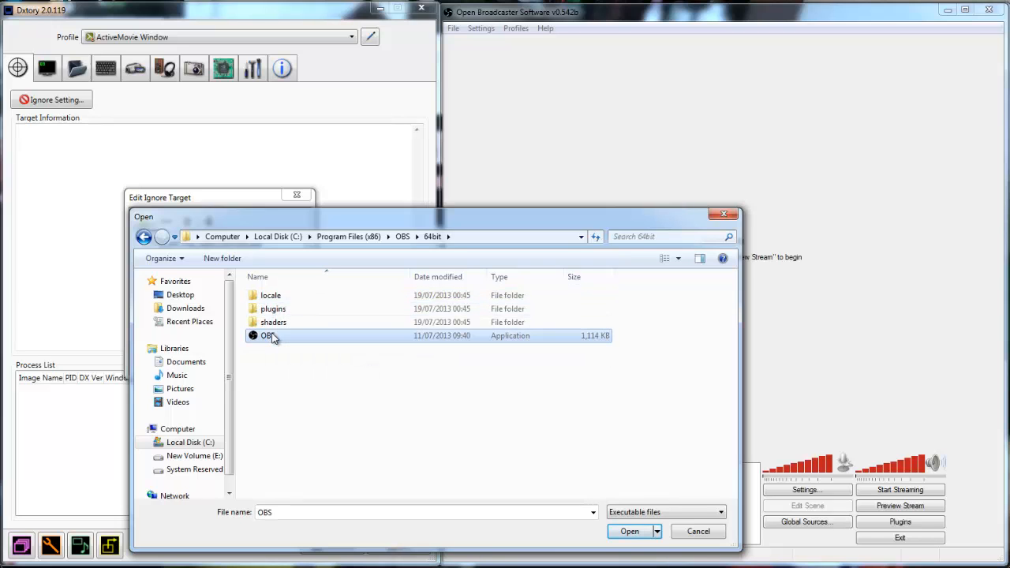
click(628, 532)
click(234, 367)
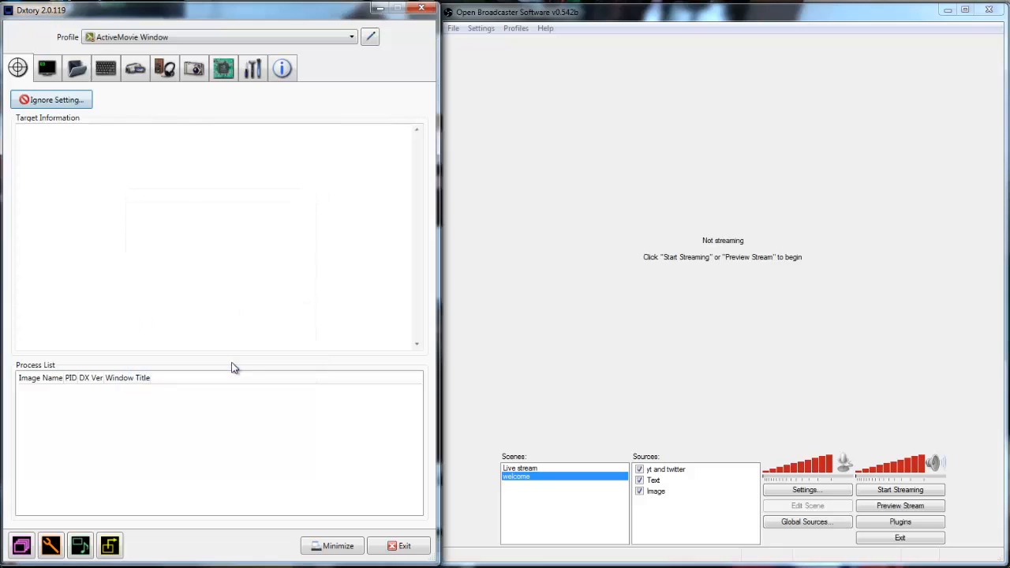
click(239, 216)
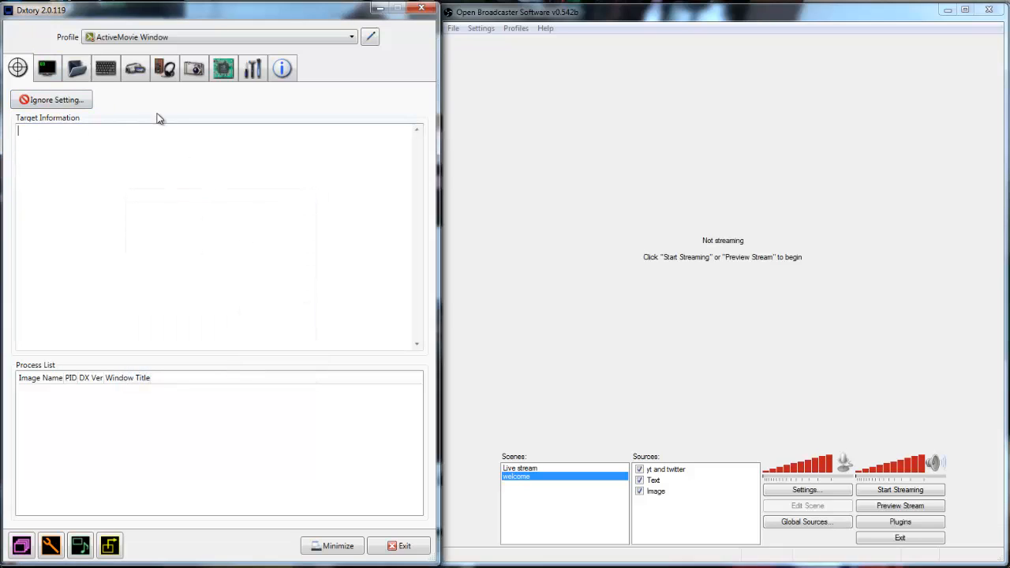
- Review the movie settings and the Output1 resolution in the video output settings, and accept the video settings
click(139, 74)
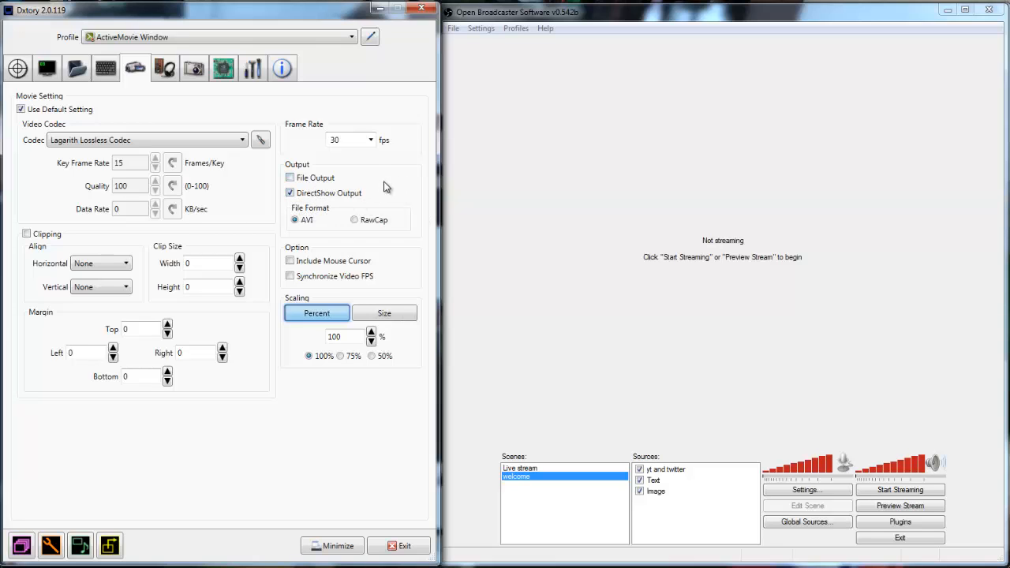
click(110, 546)
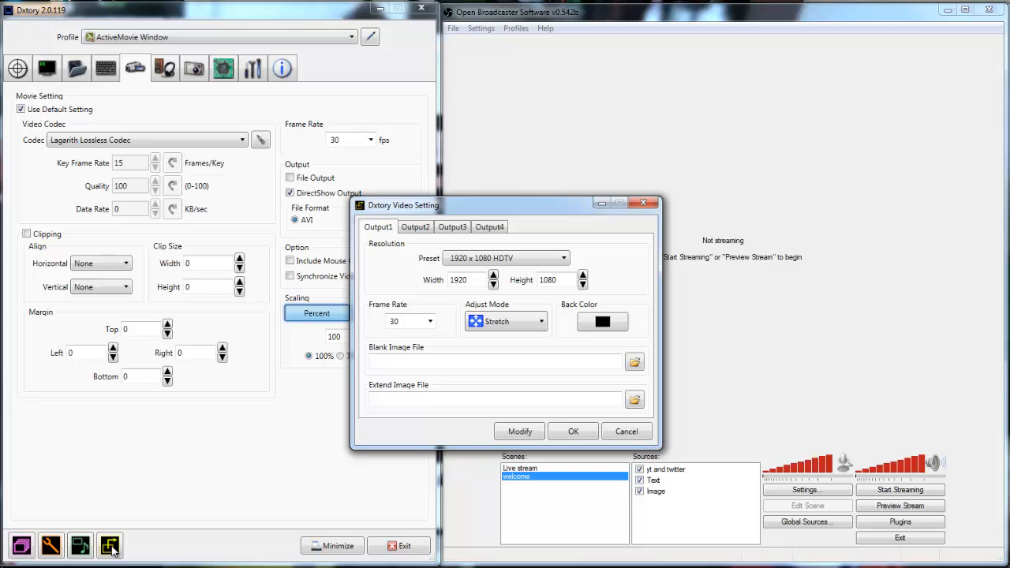
drag(477, 205, 514, 25)
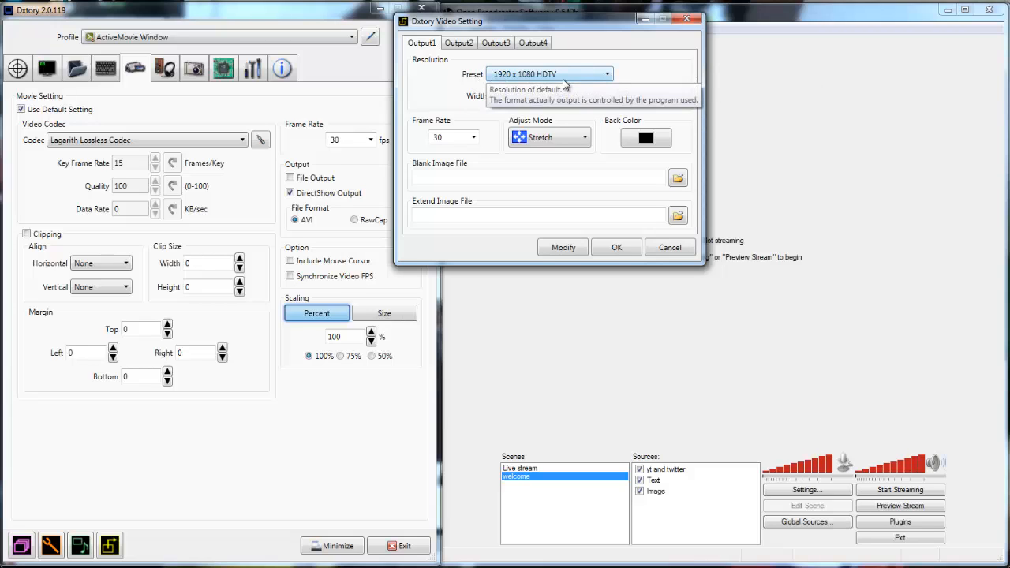
double_click(513, 95)
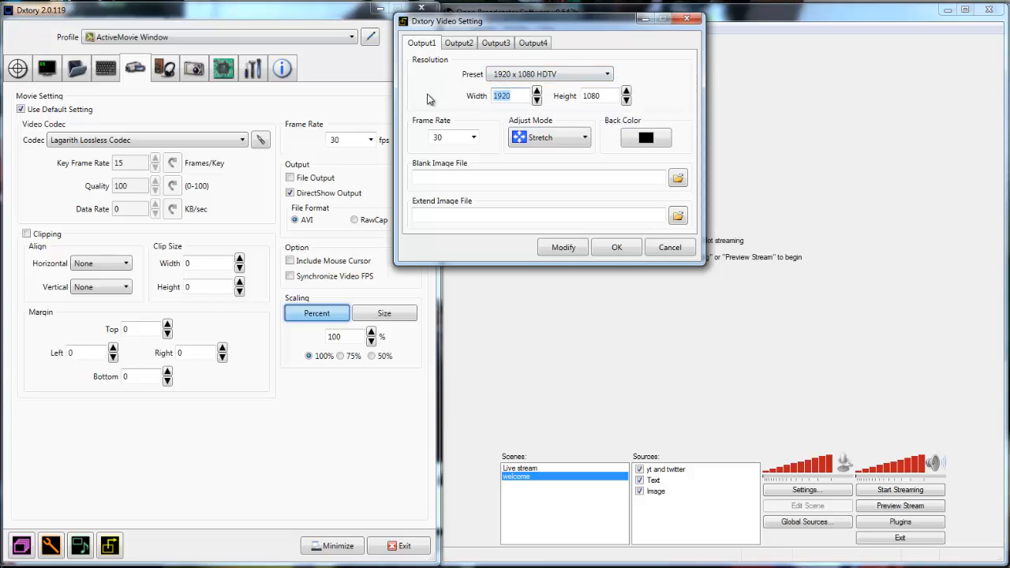
click(375, 386)
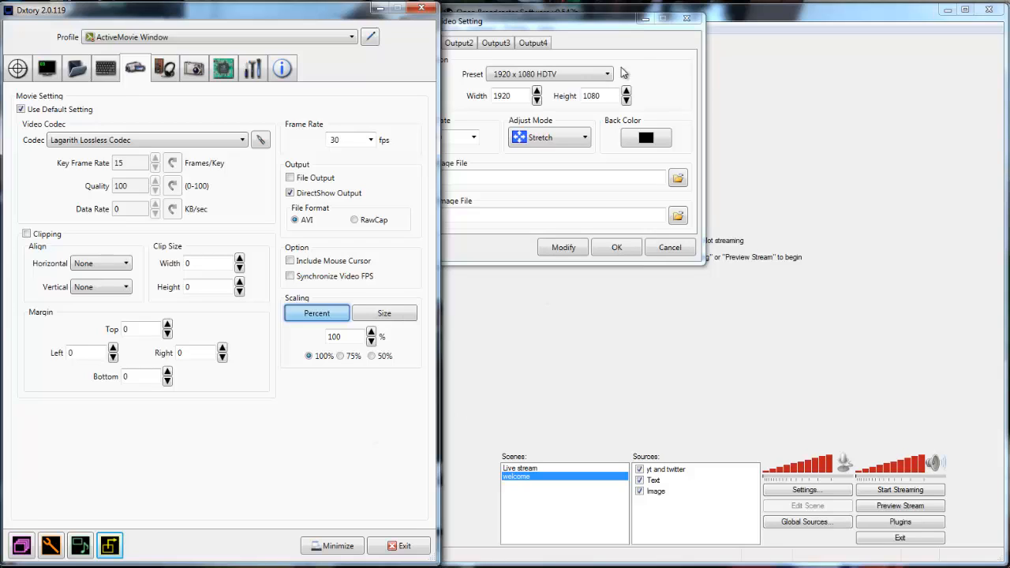
click(617, 249)
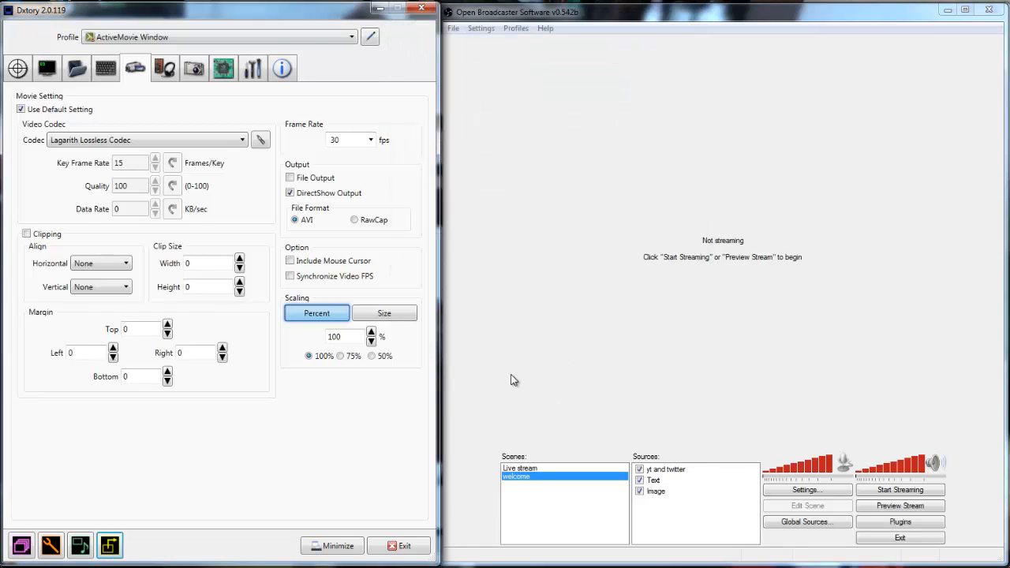
- Switch to Firefox and open the Streaming Apps page from the Twitch broadcaster dashboard
drag(536, 14, 541, 13)
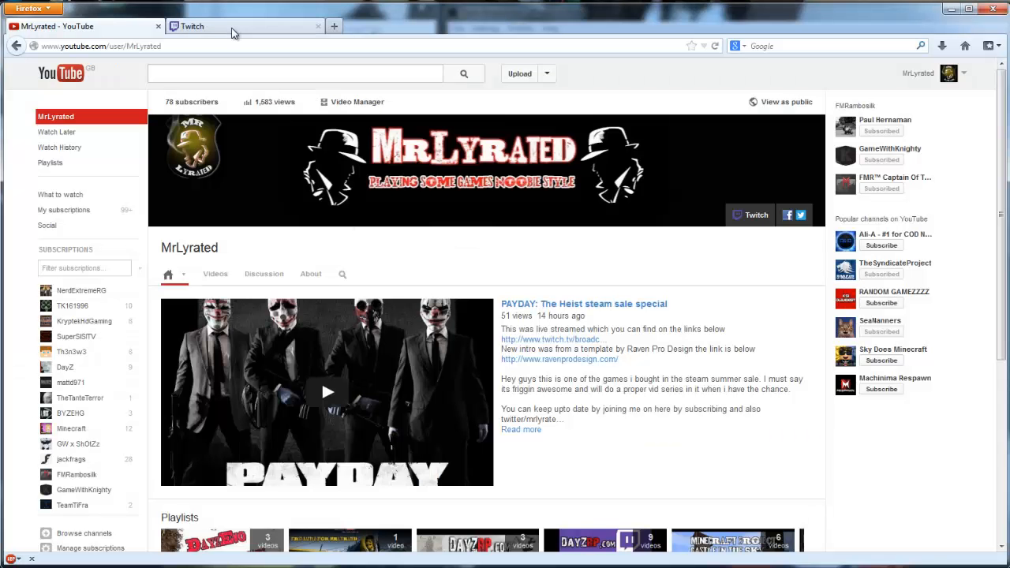
click(233, 31)
click(738, 76)
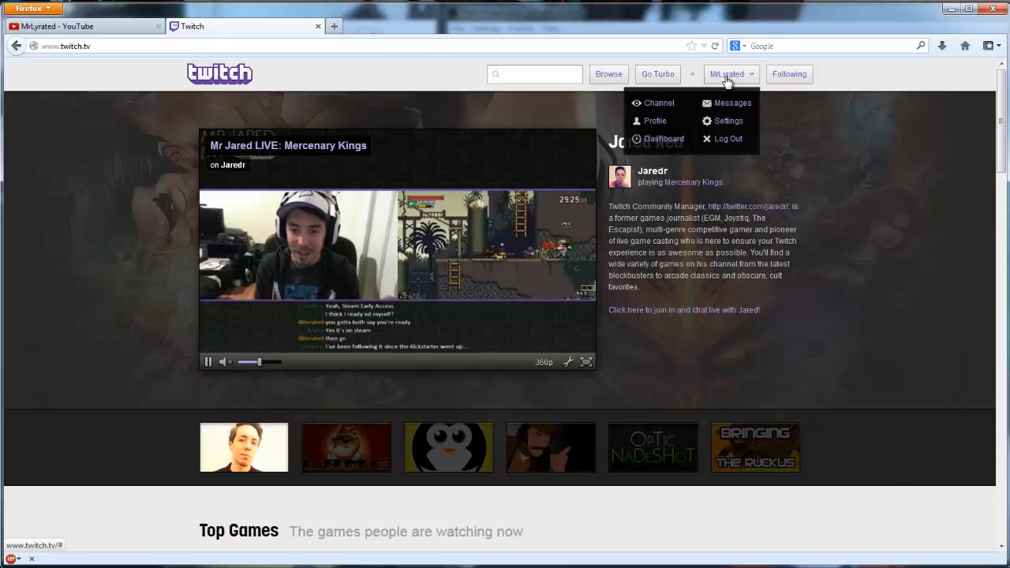
click(661, 141)
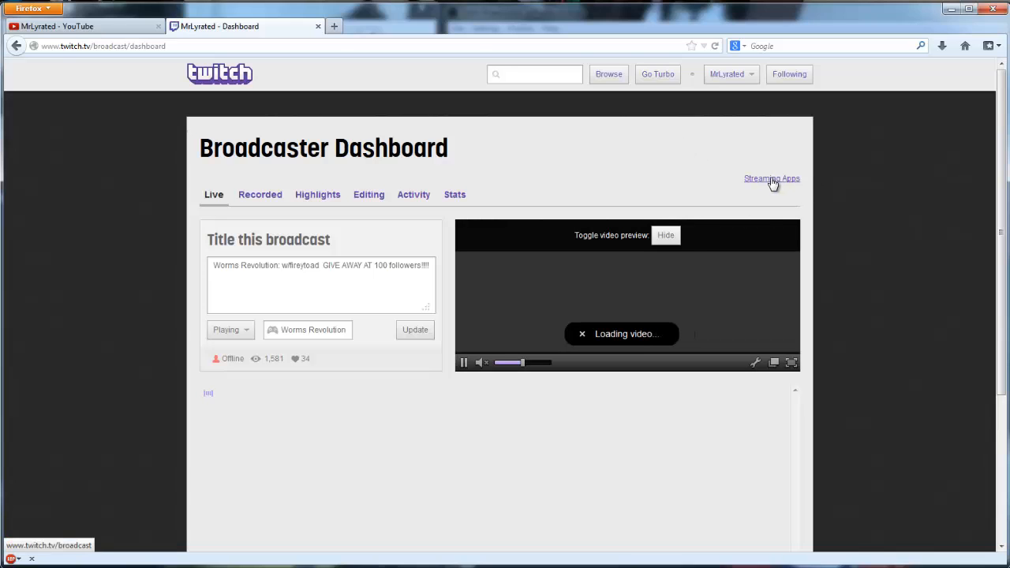
click(772, 179)
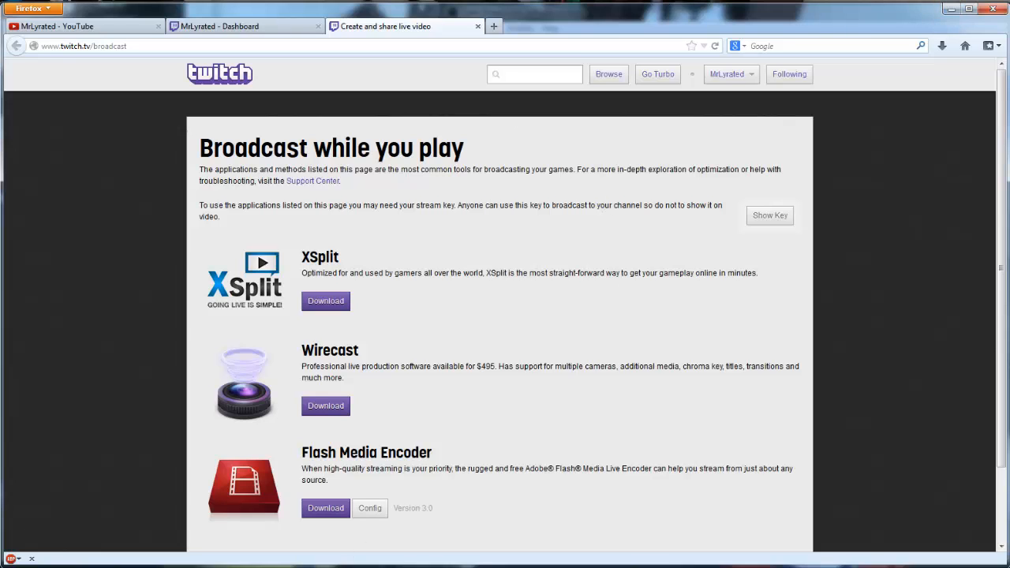
- Switch to Open Broadcaster Software and examine the max bitrate and custom buffer size in its encoding settings
click(108, 566)
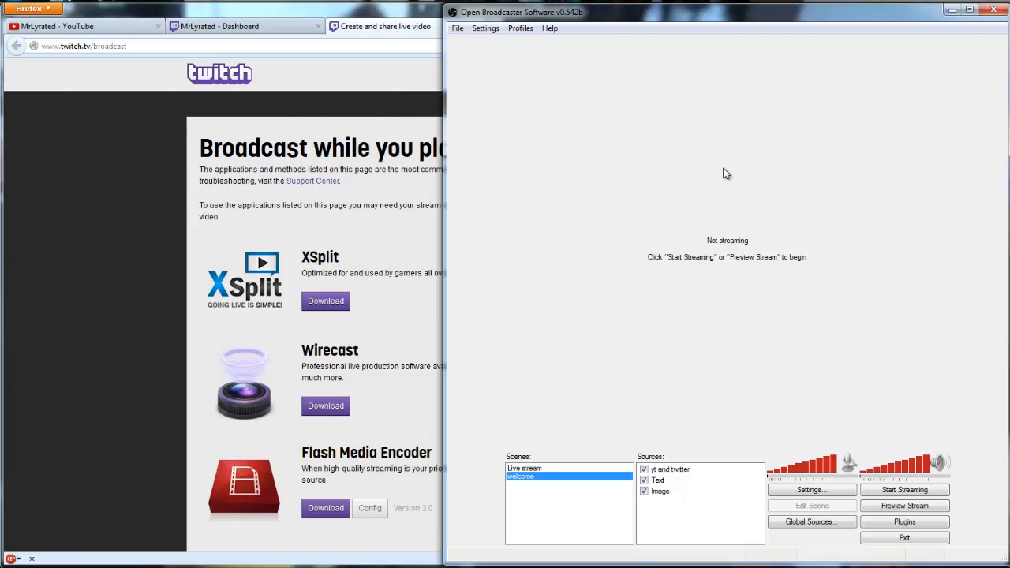
click(486, 29)
click(505, 44)
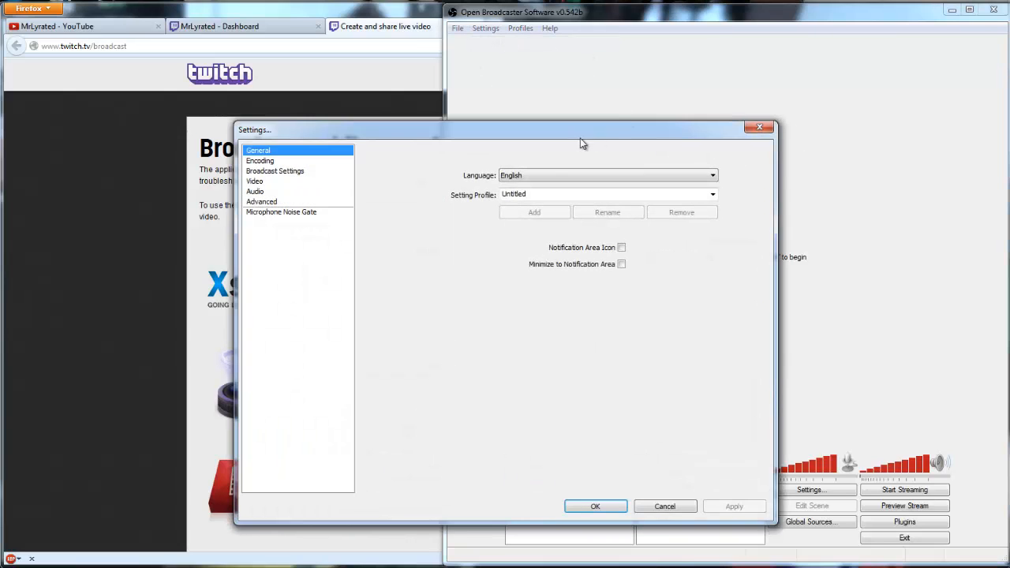
click(281, 163)
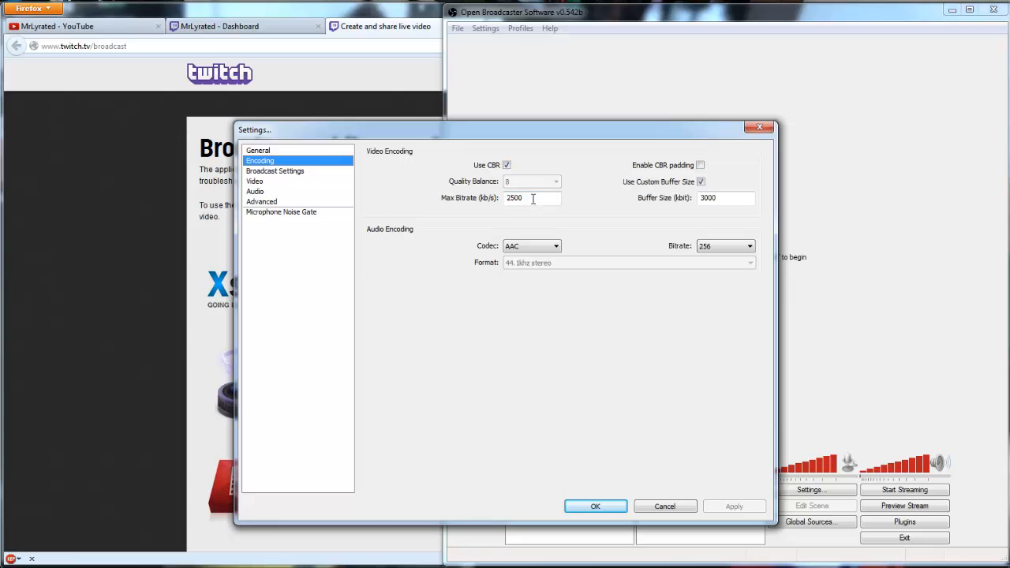
drag(534, 199, 506, 198)
drag(741, 200, 693, 202)
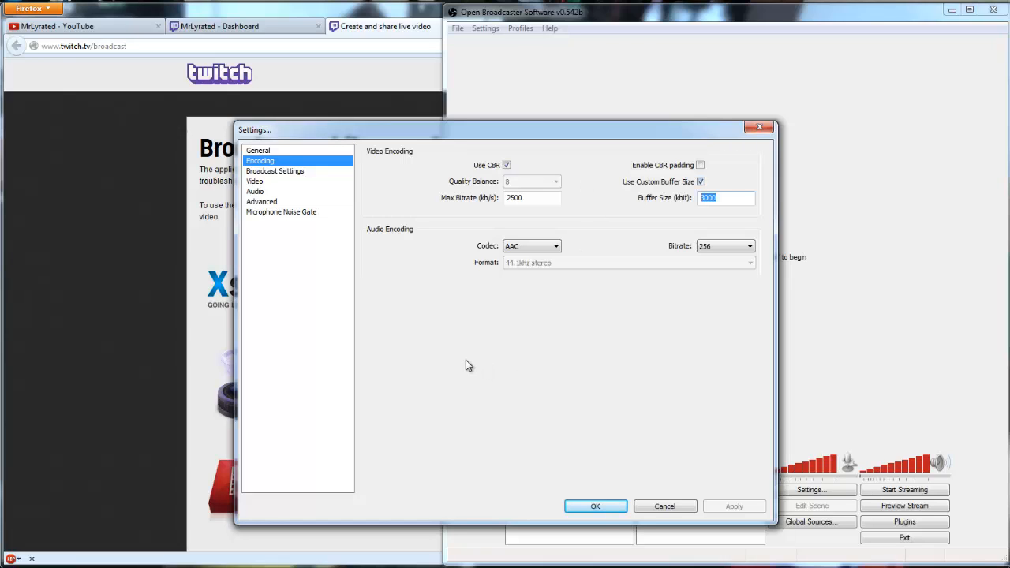
- Toggle CBR off and back on, and apply the encoding settings with an audio bitrate of 256
click(506, 166)
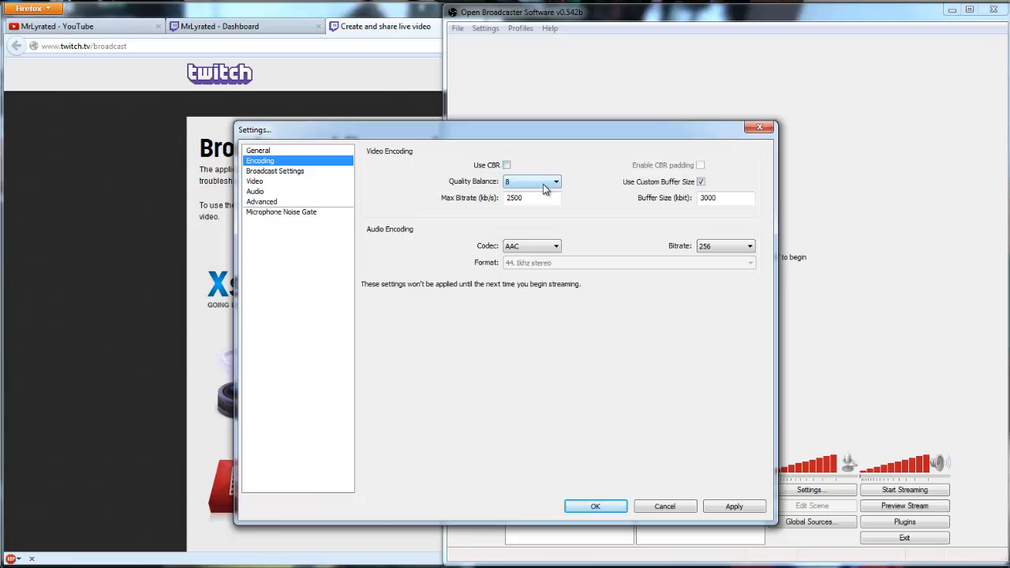
click(507, 166)
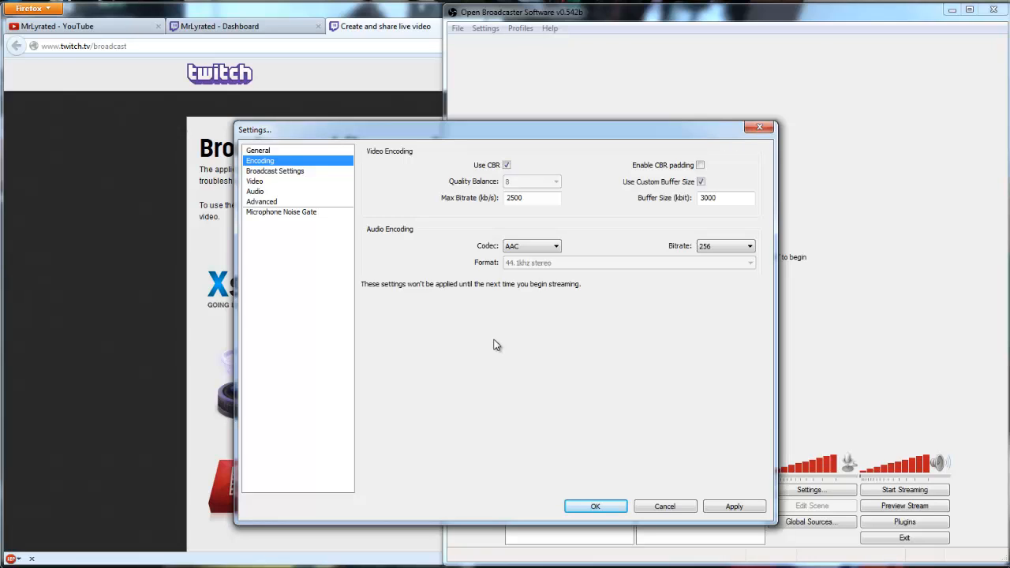
click(747, 247)
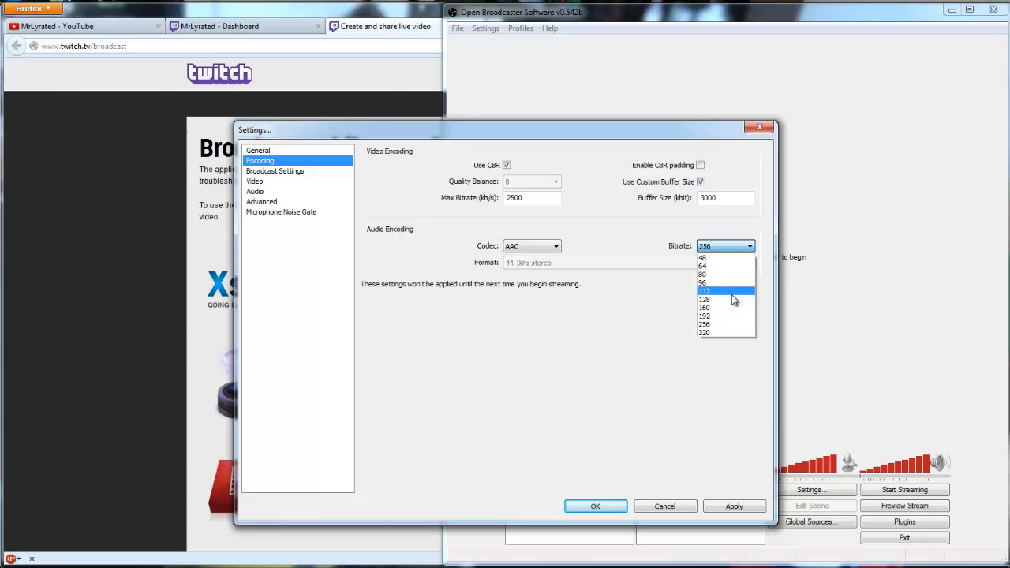
click(724, 324)
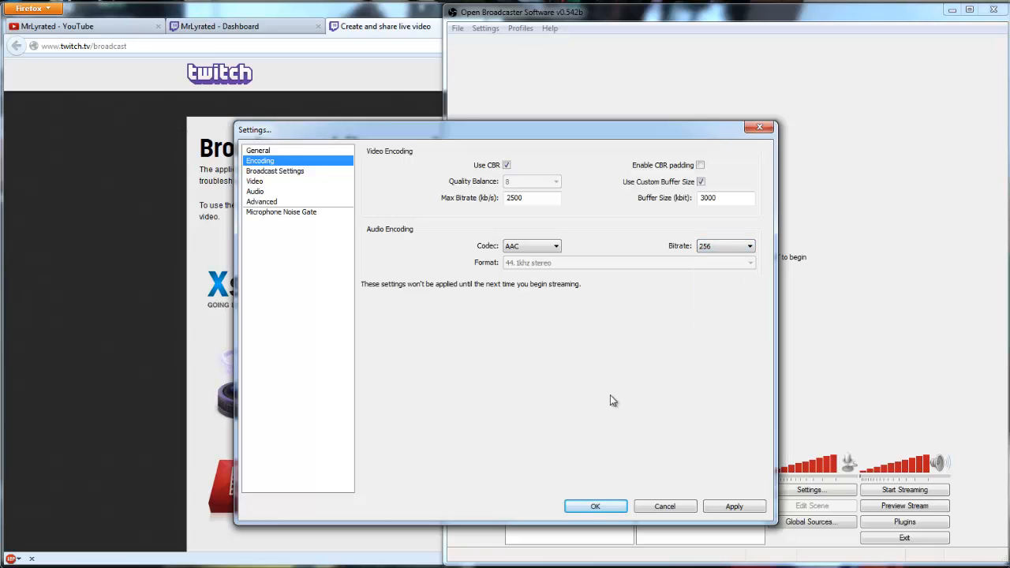
click(733, 508)
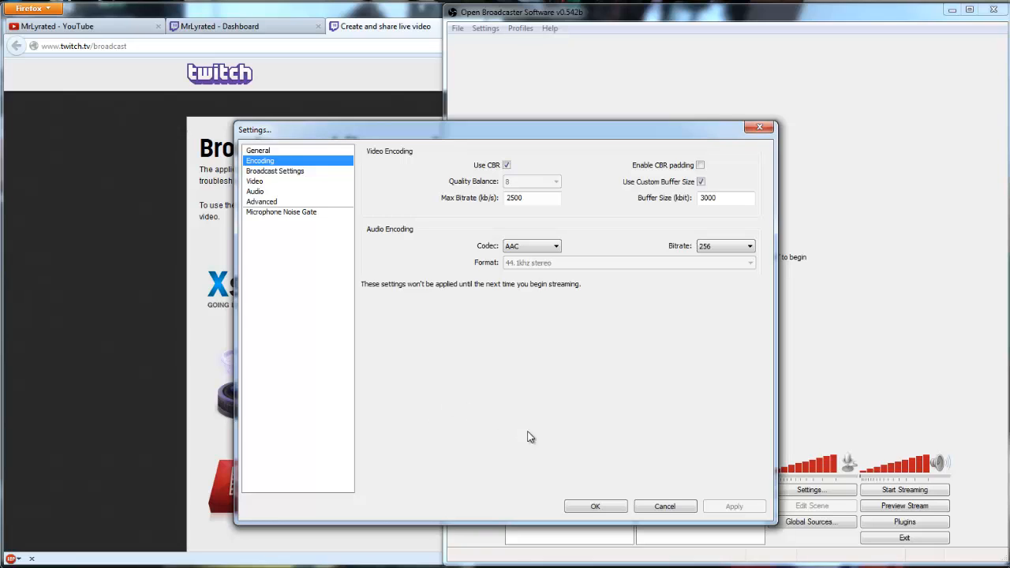
- Examine the broadcast settings, look at the stream key section on Twitch's broadcast page in Firefox, and return to Open Broadcaster Software
click(293, 174)
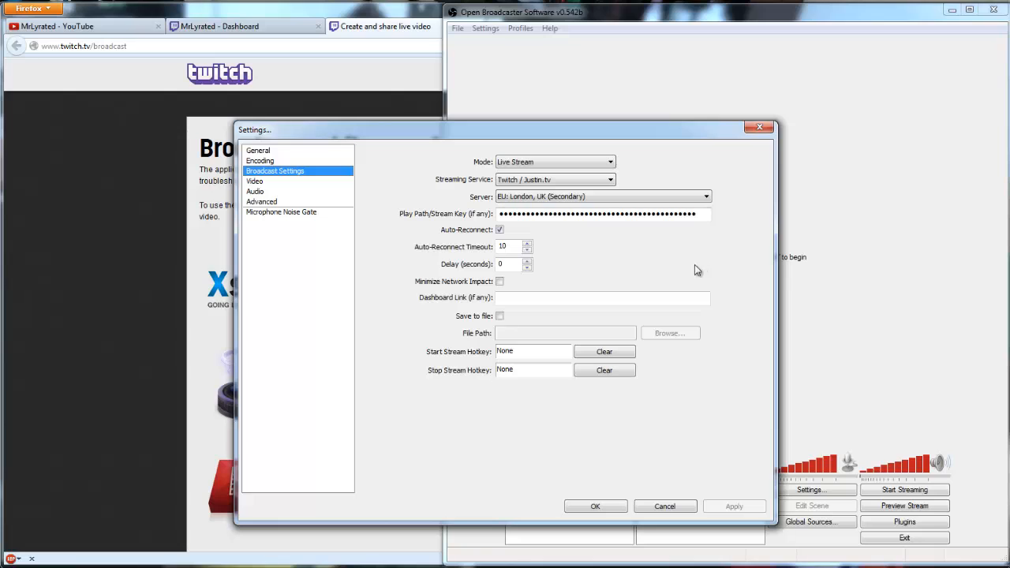
click(323, 60)
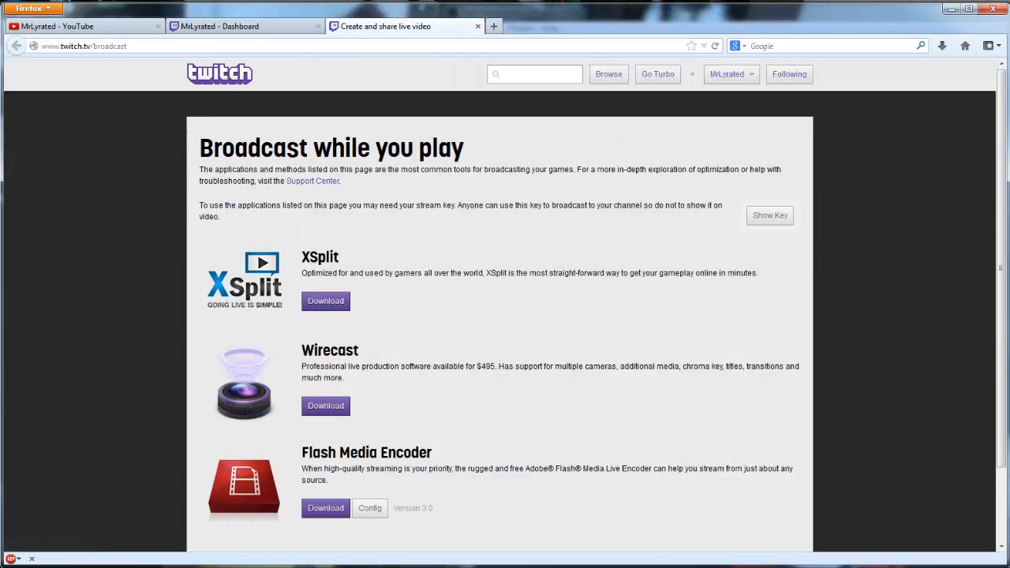
key(alt+Tab)
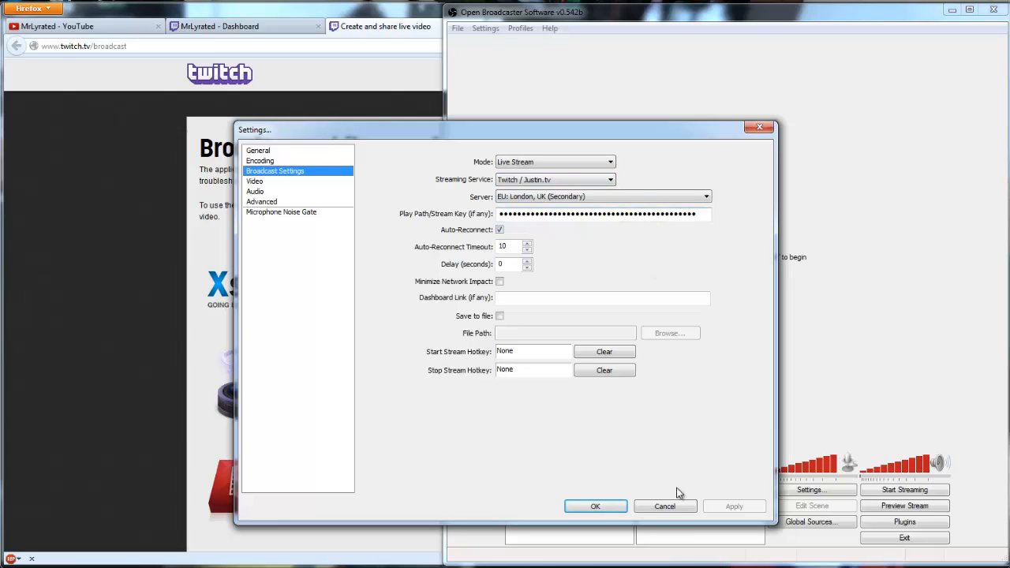
- Check the custom base resolution in the video settings and enable Disable Aero
click(271, 182)
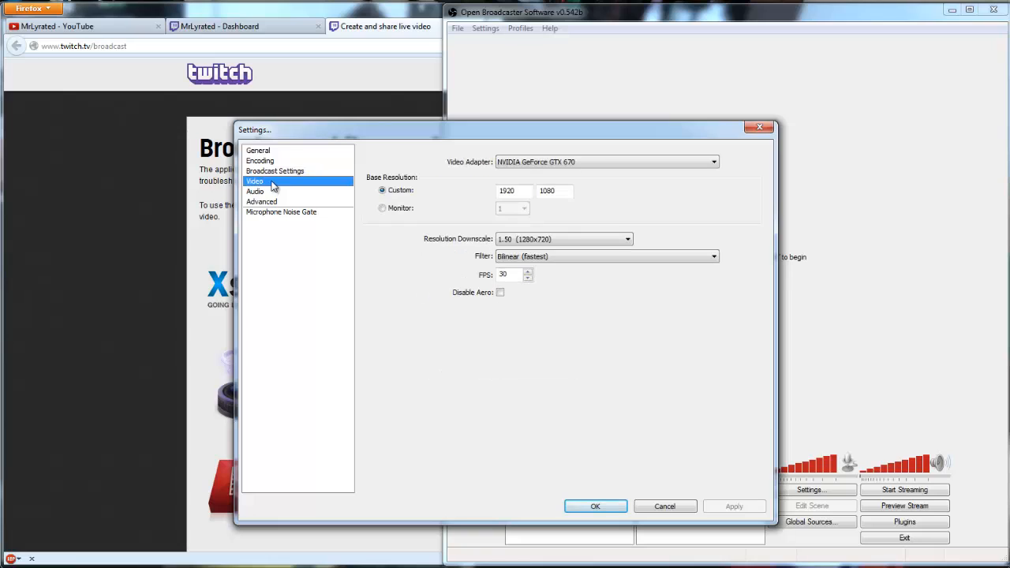
double_click(517, 191)
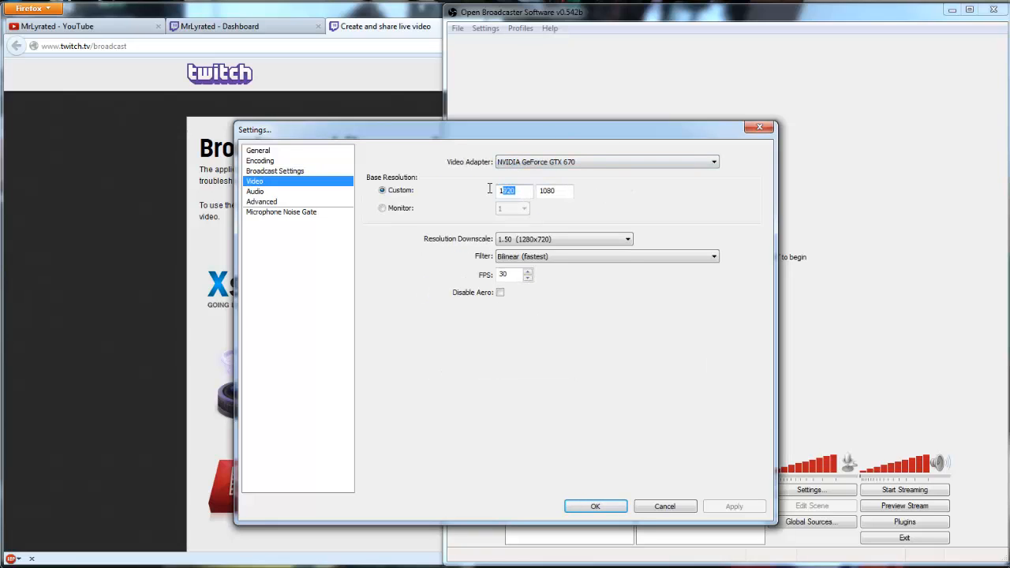
double_click(556, 191)
click(500, 292)
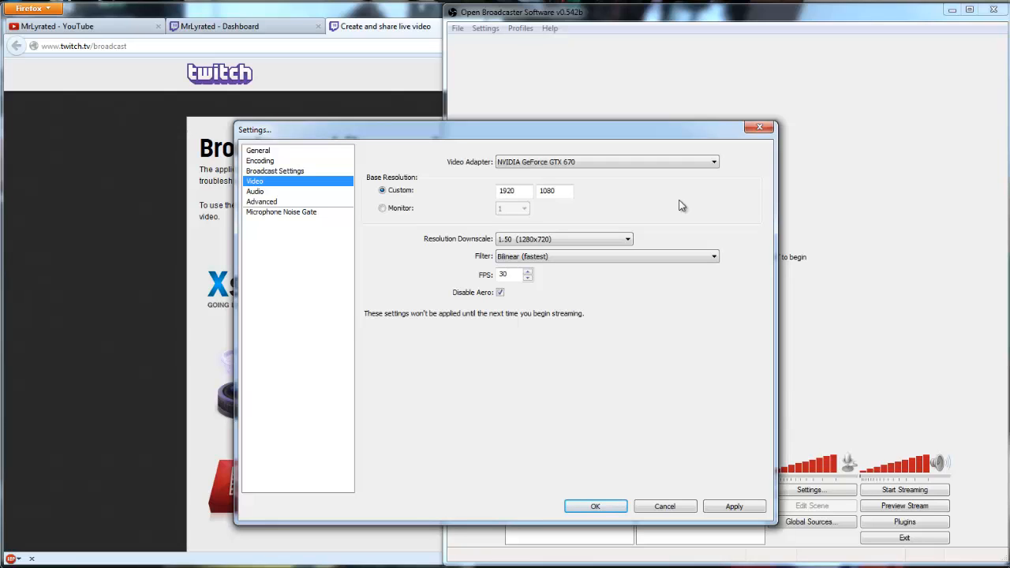
- Review the resolution downscale options, keep 1.50 (1280x720), and apply the video settings
click(613, 239)
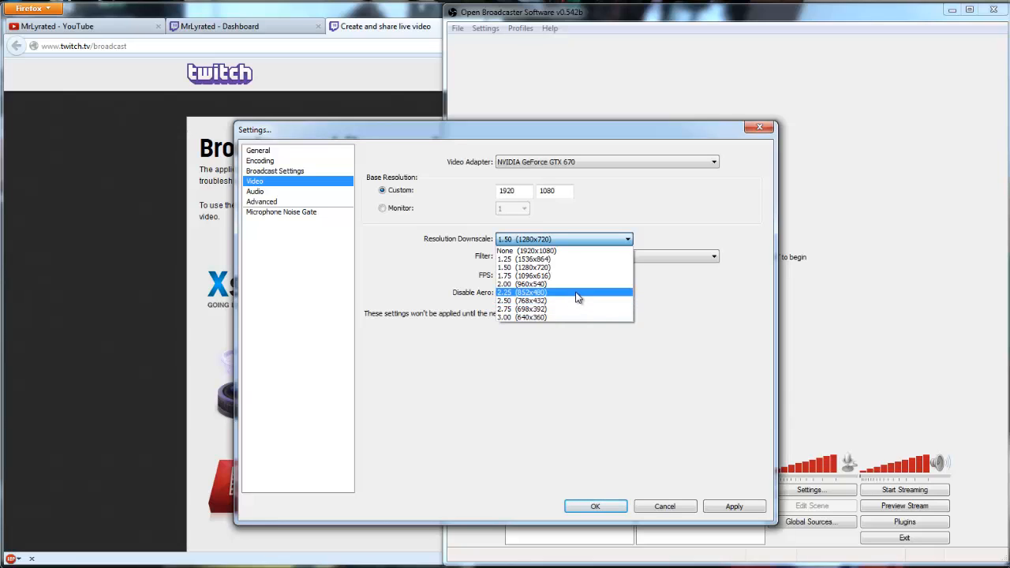
click(624, 217)
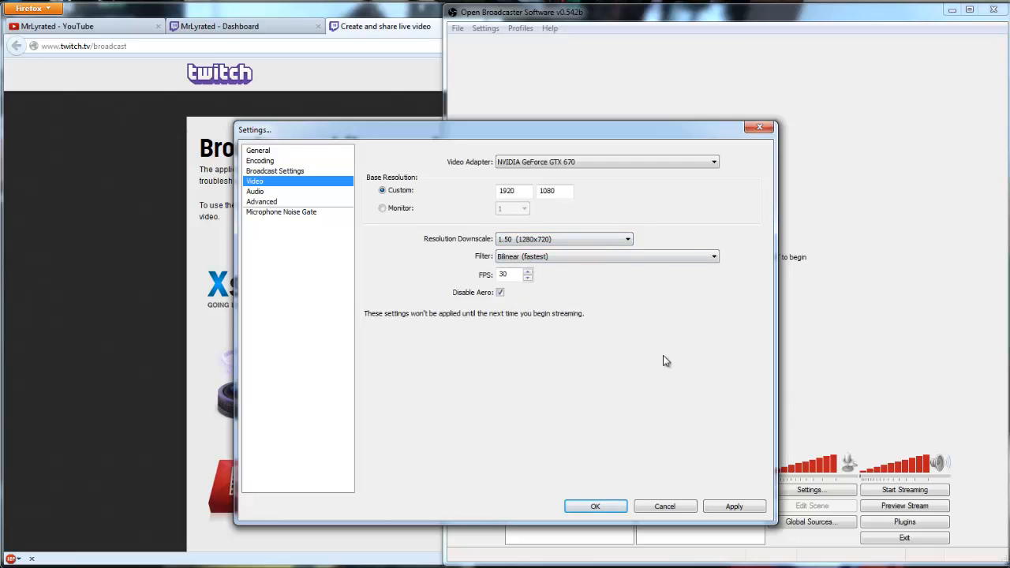
click(620, 243)
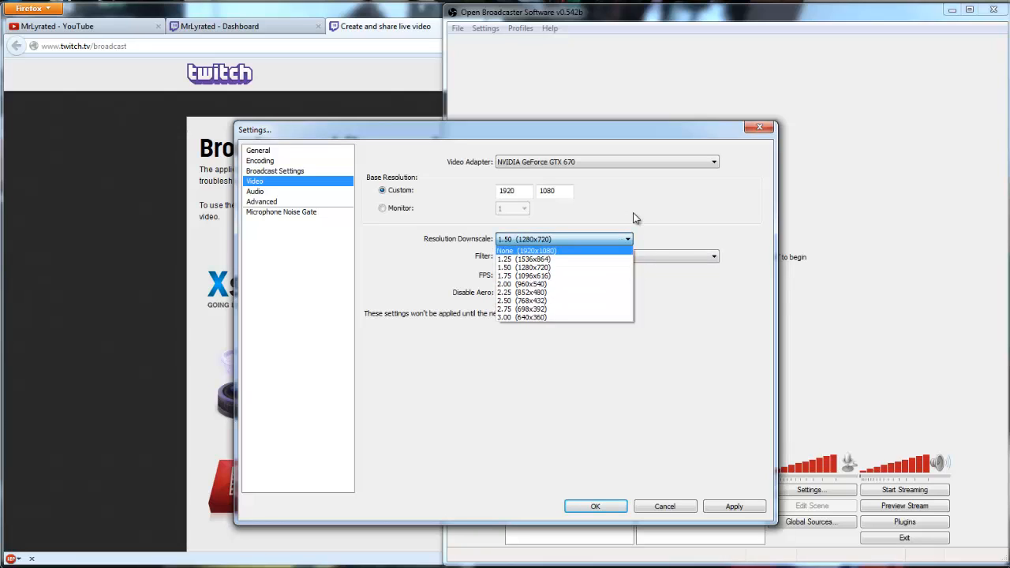
click(627, 238)
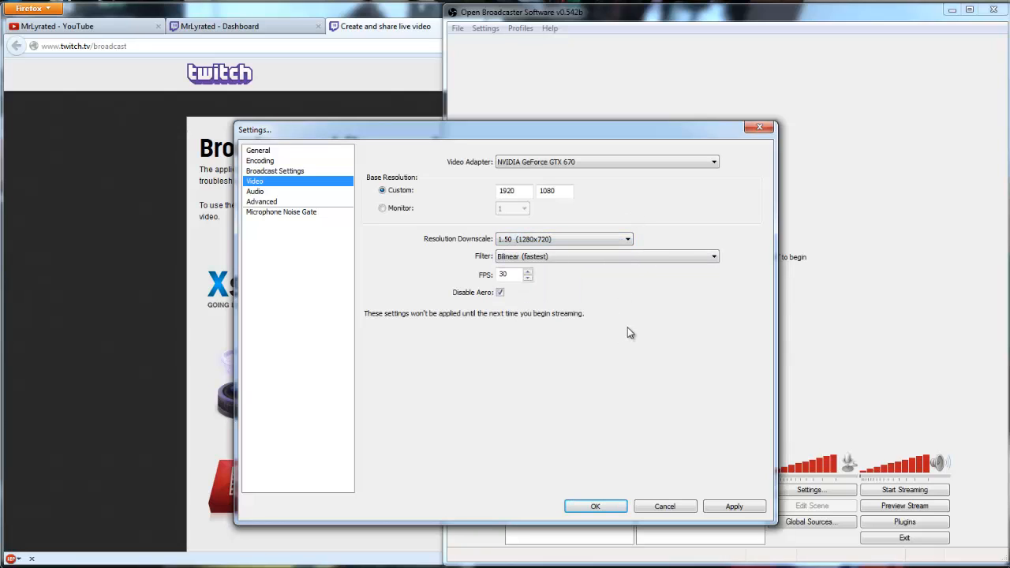
click(733, 507)
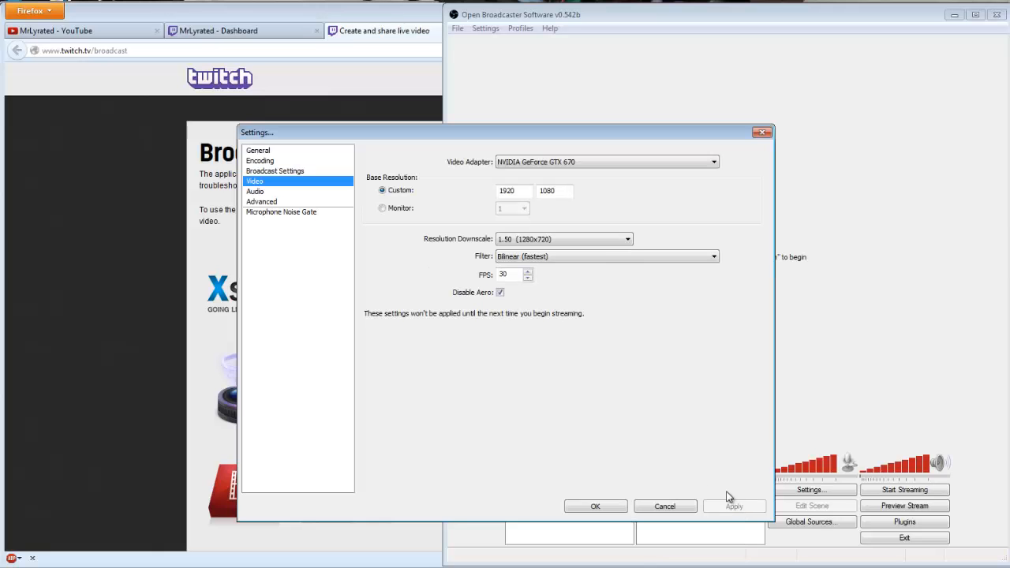
- Review the audio settings and the advanced x264 CPU preset, and accept the settings
click(284, 194)
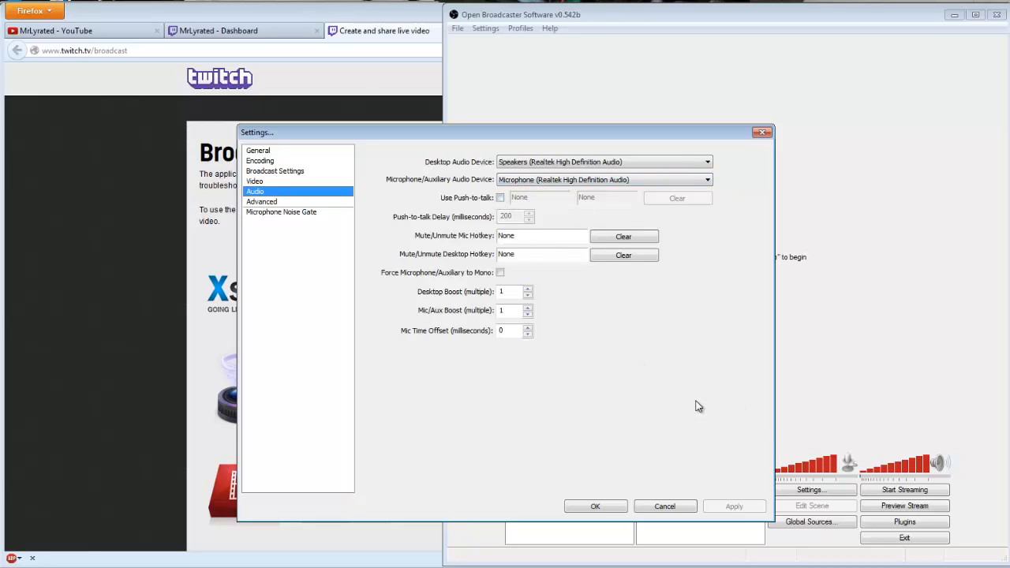
click(309, 204)
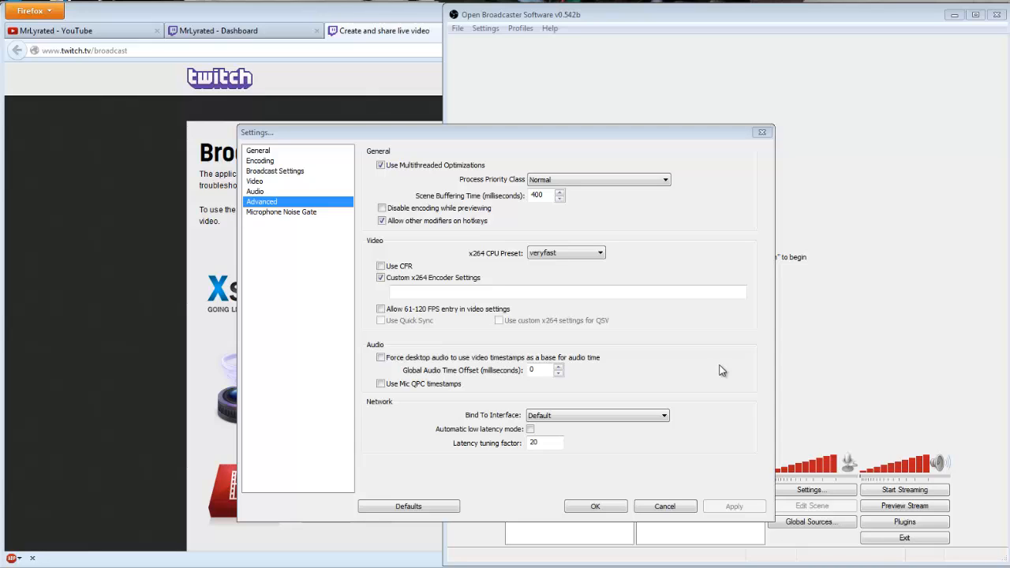
click(599, 253)
click(601, 254)
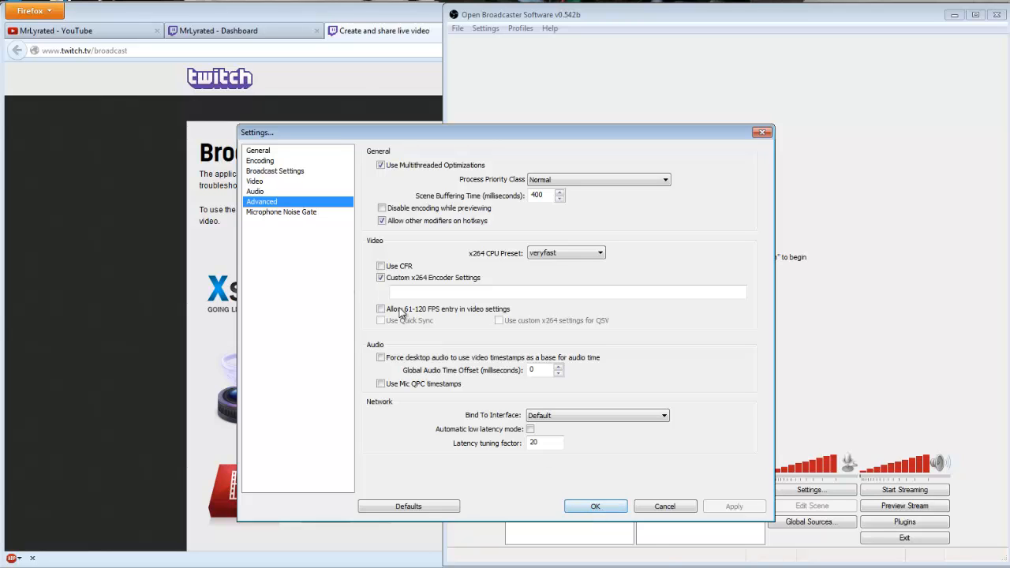
click(596, 506)
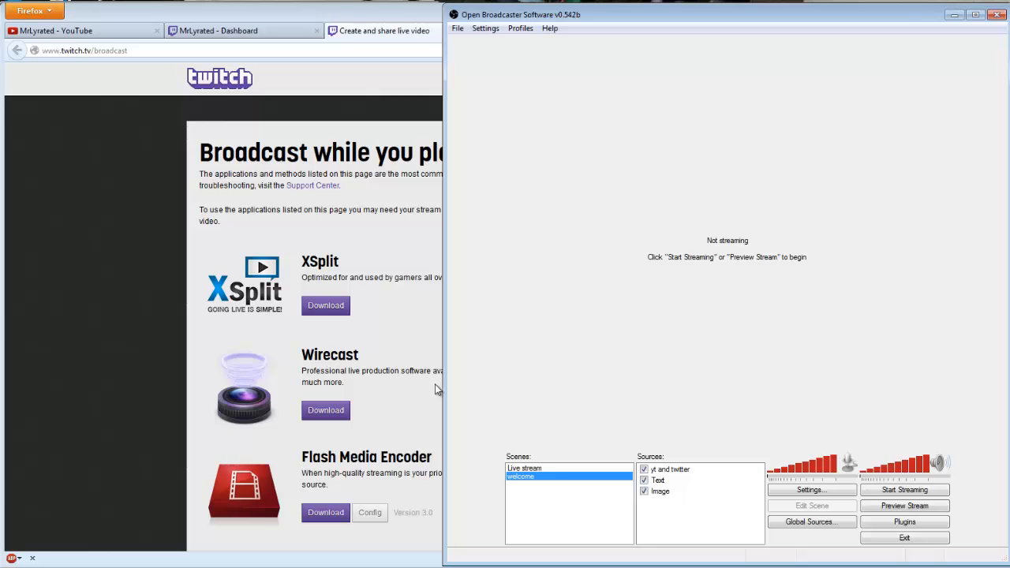
- Add a new scene named "poo"
right_click(522, 490)
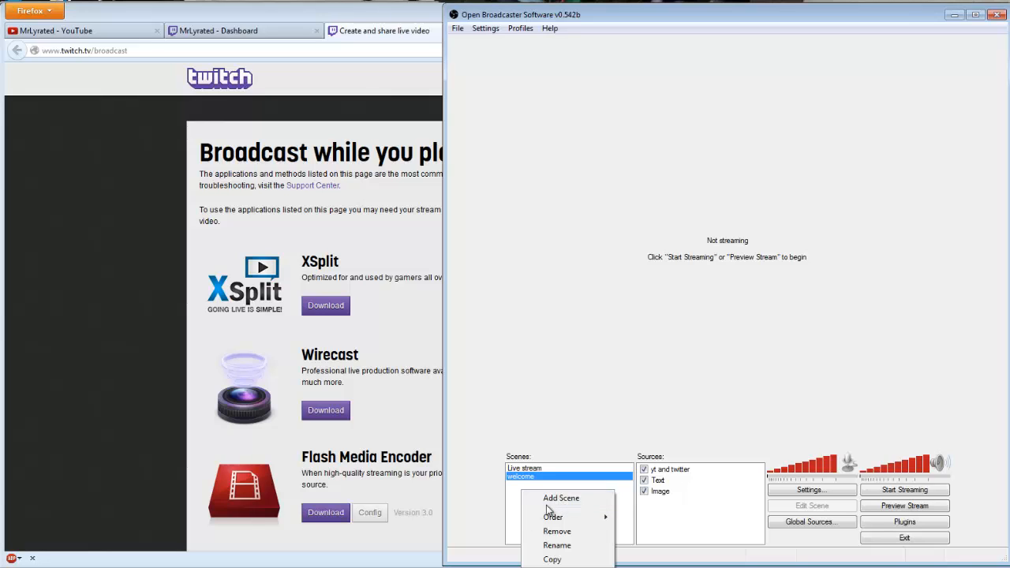
click(561, 498)
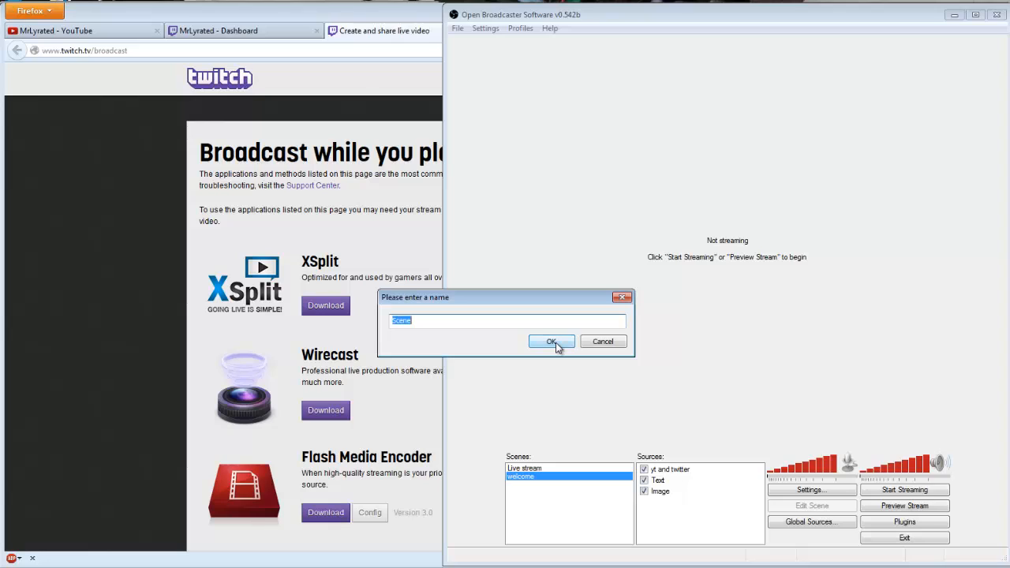
text(poo)
click(551, 341)
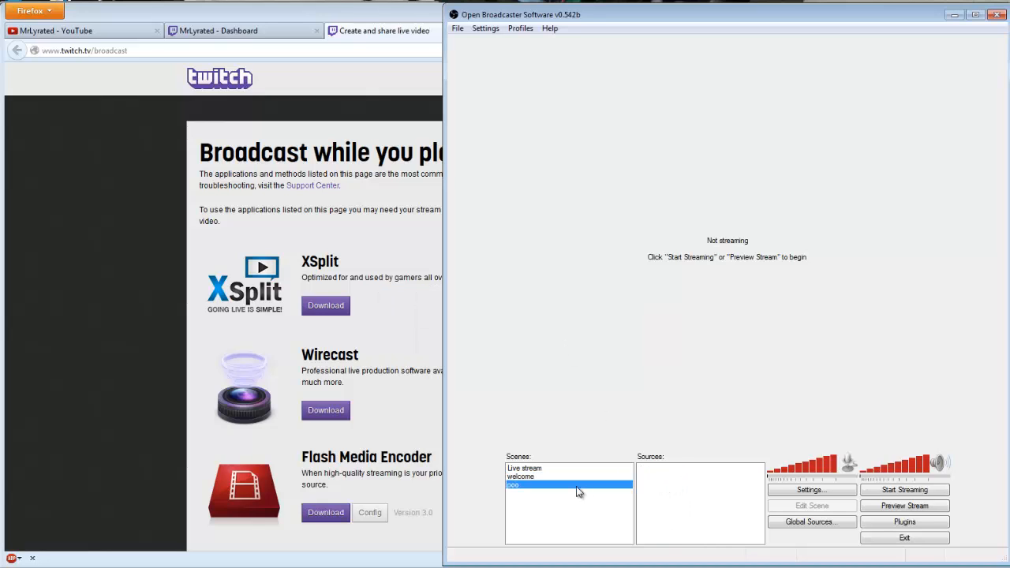
- Add a video capture device source named "dxtut" to the new scene, using Dxtory Video 1 as its device
right_click(672, 489)
mouse_move(708, 503)
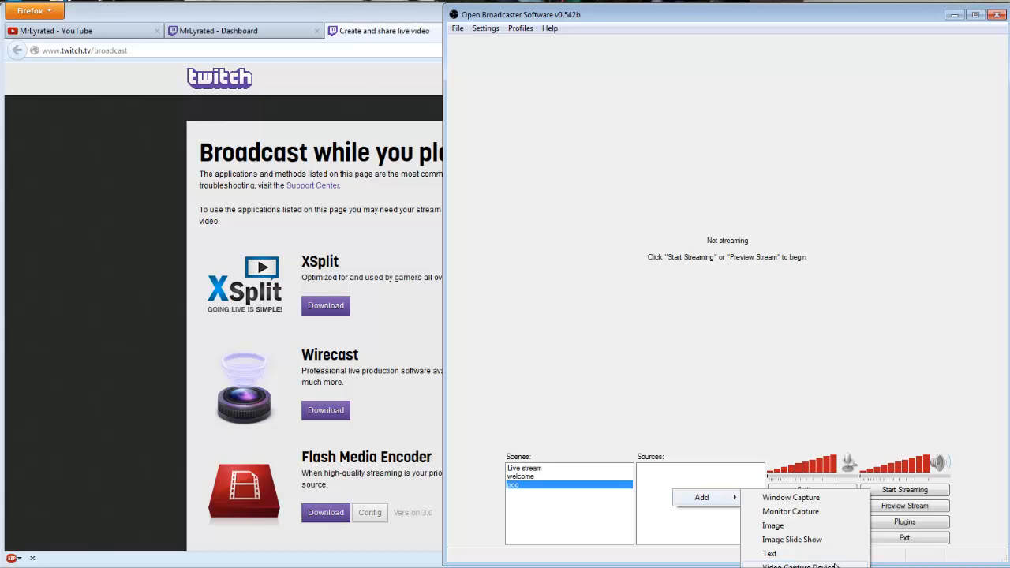
click(798, 564)
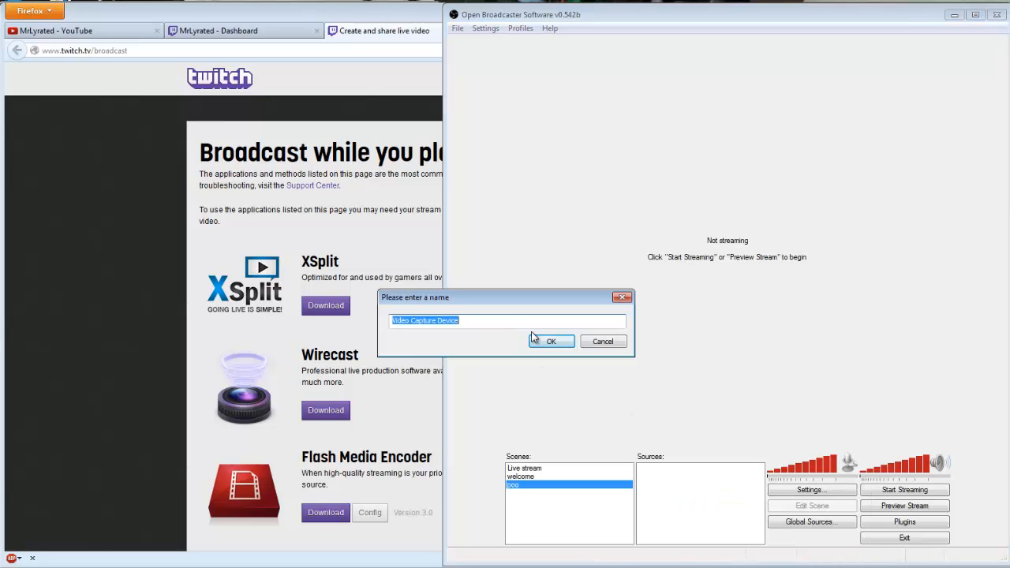
text(dx)
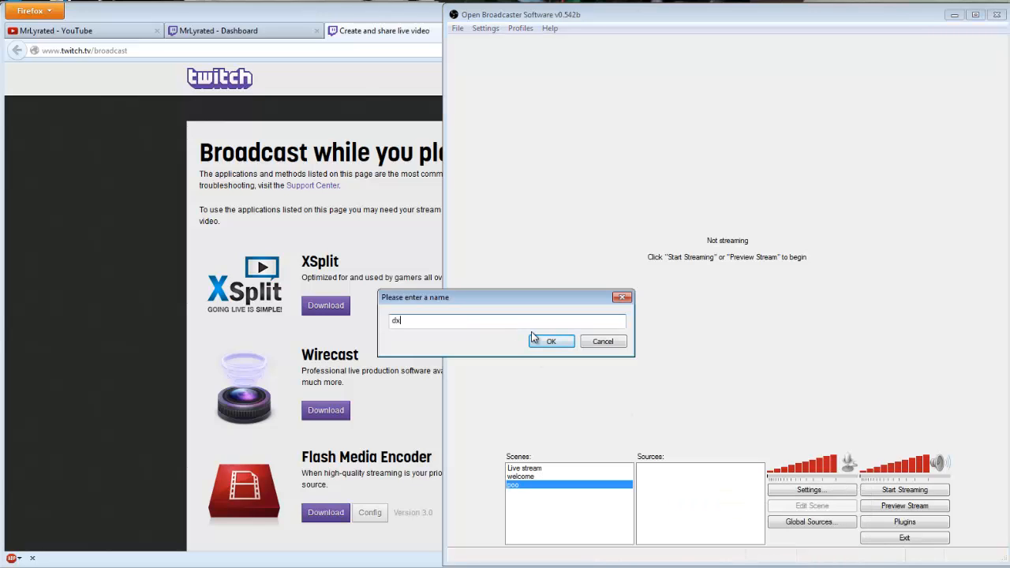
text(tut)
click(547, 344)
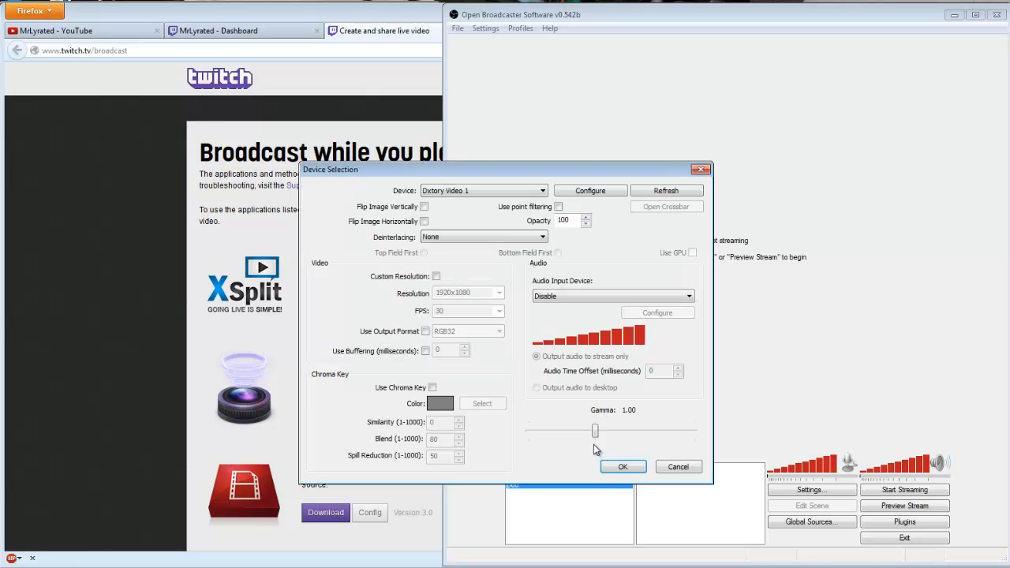
drag(498, 177, 438, 111)
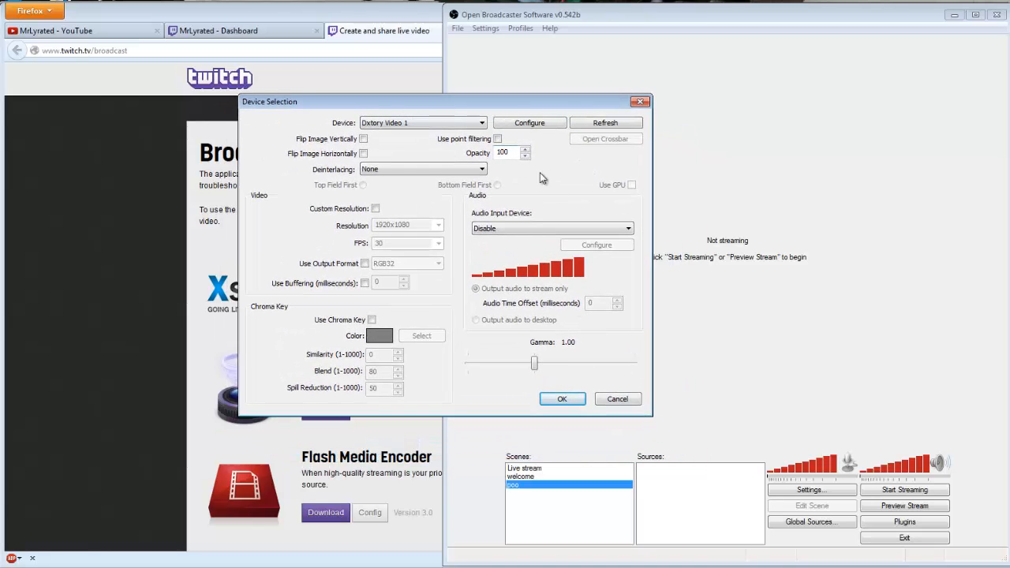
click(480, 123)
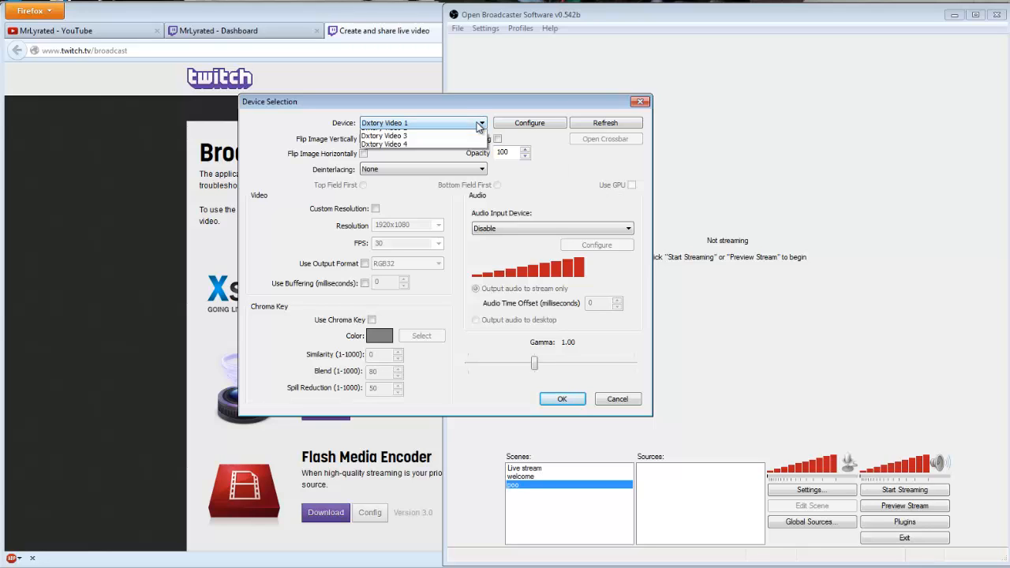
click(481, 125)
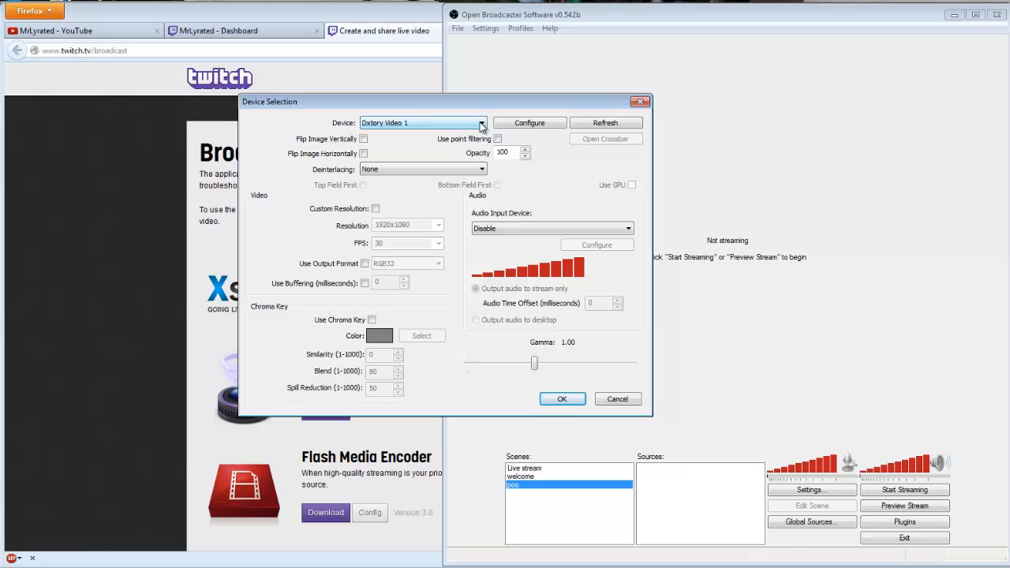
click(561, 400)
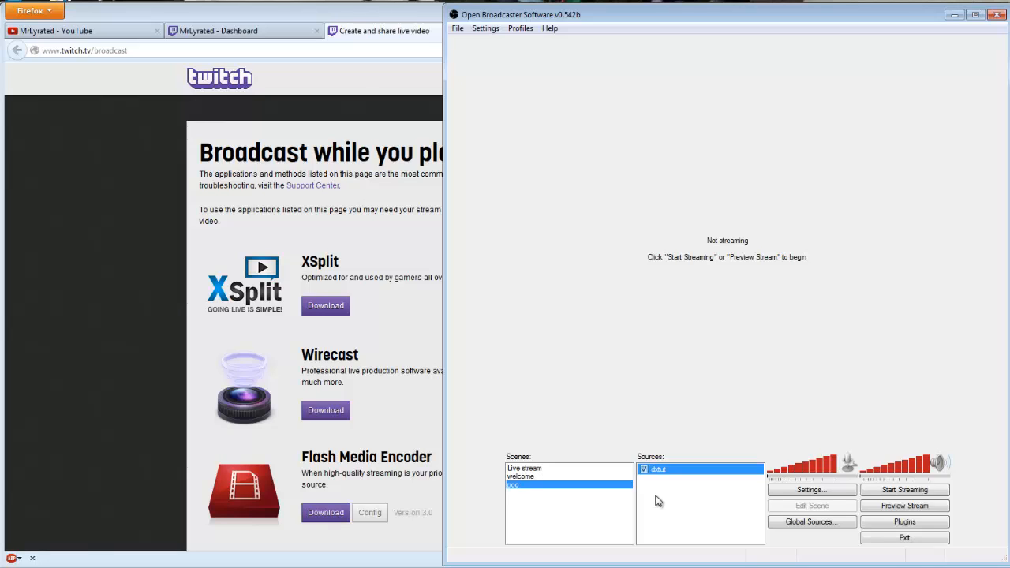
- Start the stream preview, launch Minecraft 1.6.2, and move and enlarge its window beside the preview
click(903, 507)
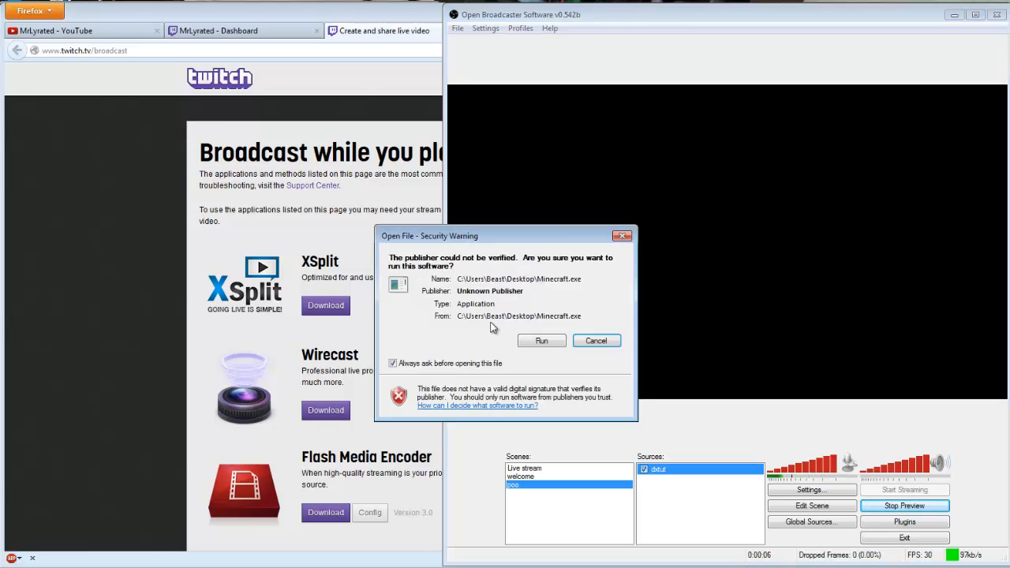
click(528, 340)
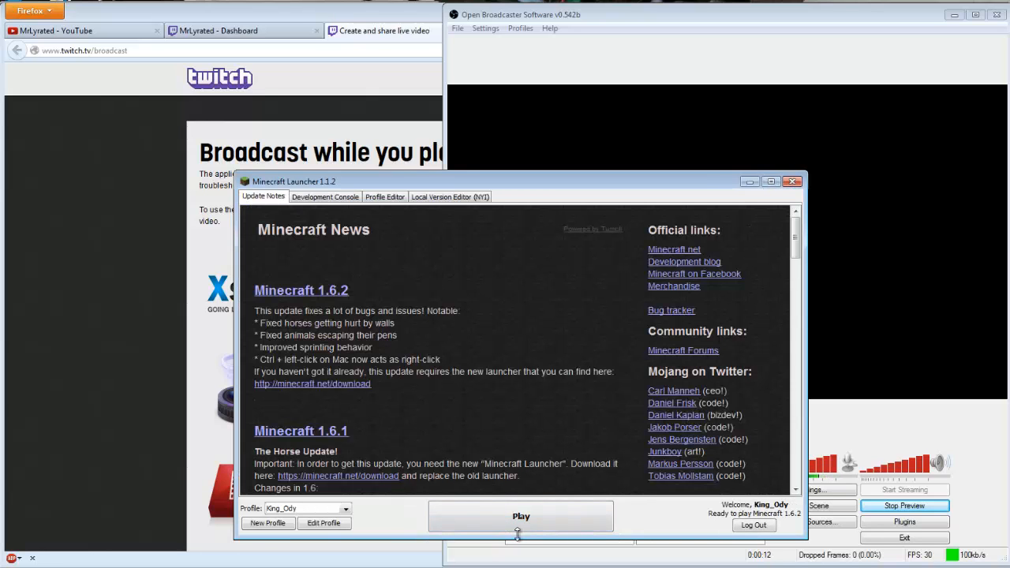
click(488, 517)
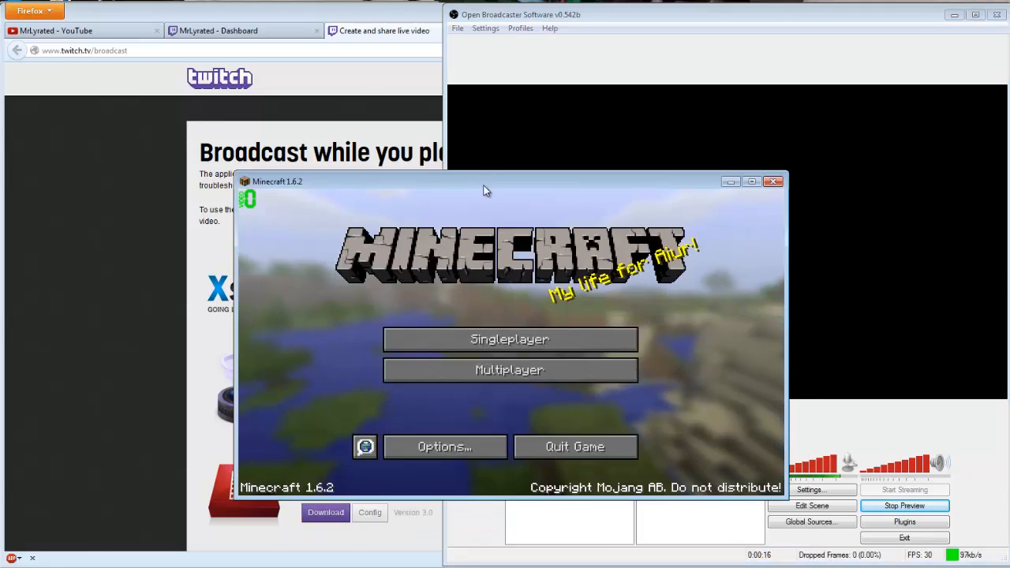
drag(485, 190, 254, 15)
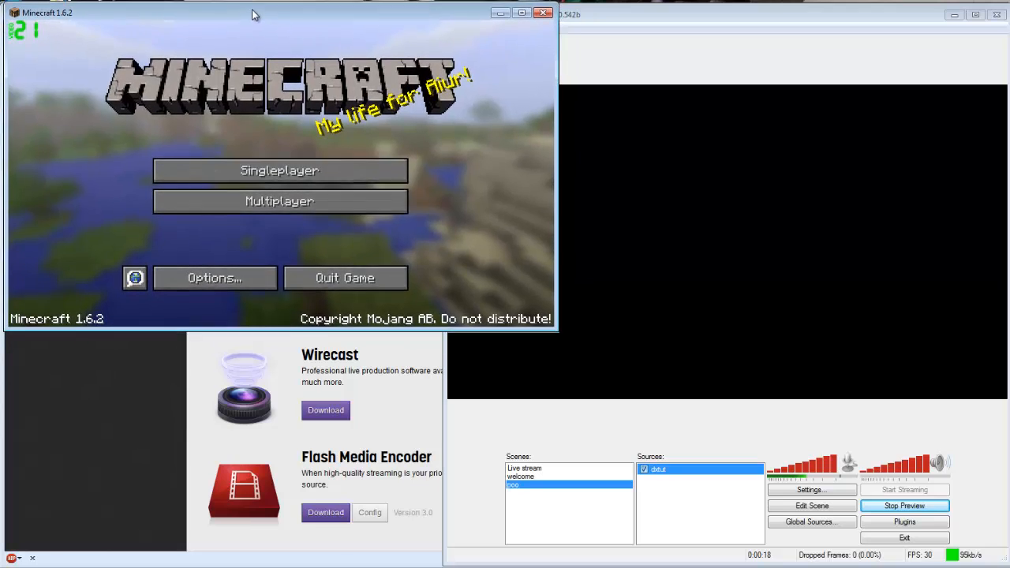
drag(558, 331, 699, 487)
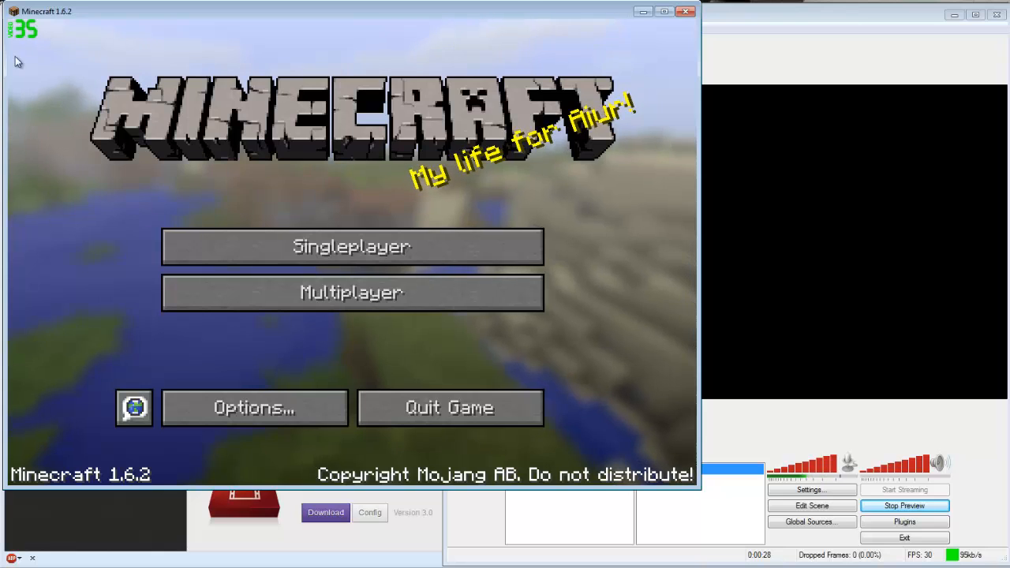
- Leave the preview and close the Minecraft game window
click(757, 51)
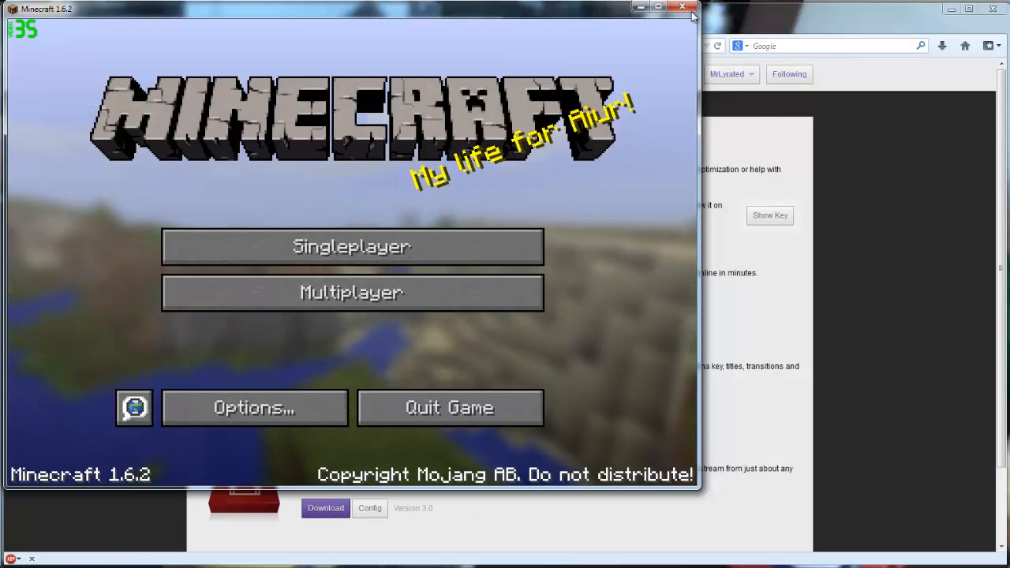
click(684, 8)
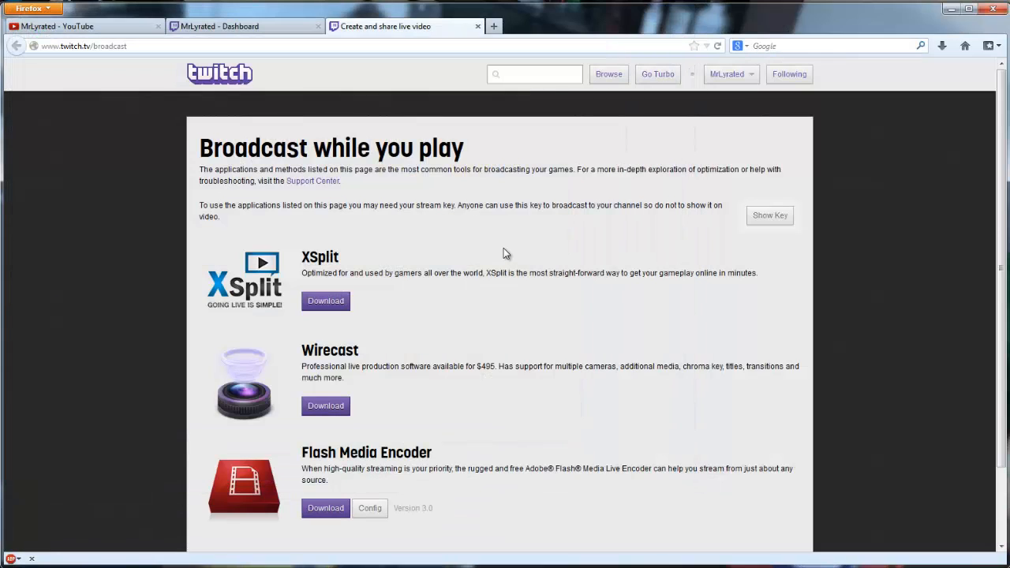